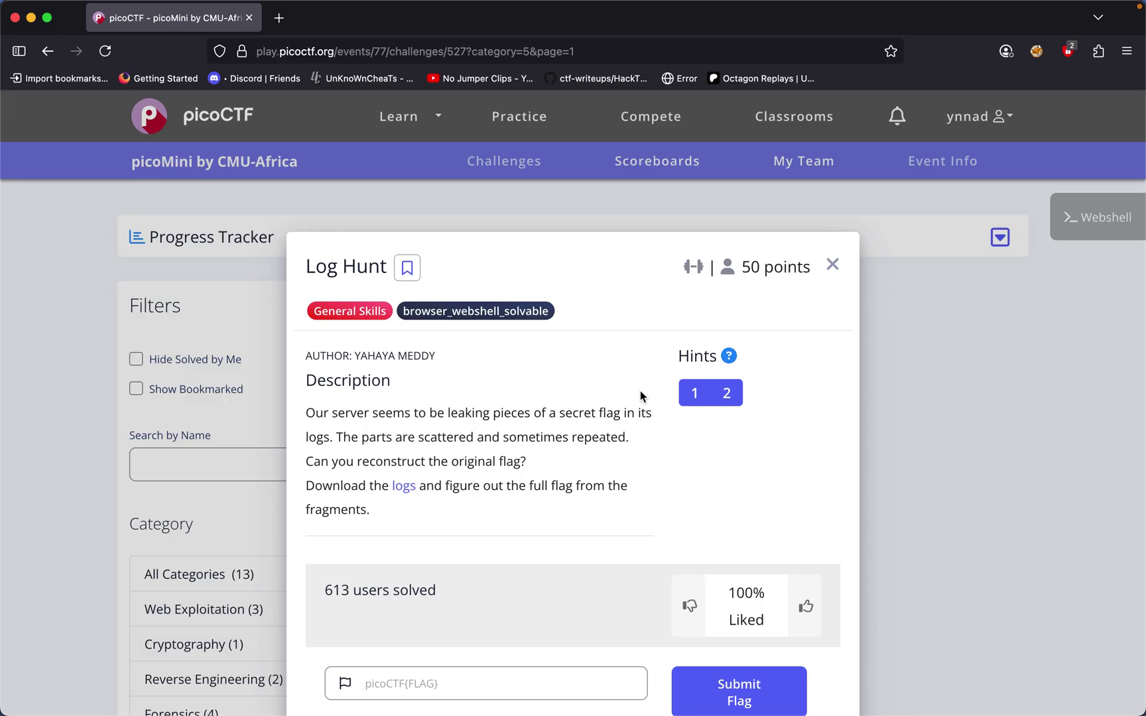
Reveal Log Hunt hints 1 and 2, copy the logs link, and launch Webshell
{"action": "left_click", "coordinate": [695, 392]}
{"action": "left_click", "coordinate": [727, 392]}
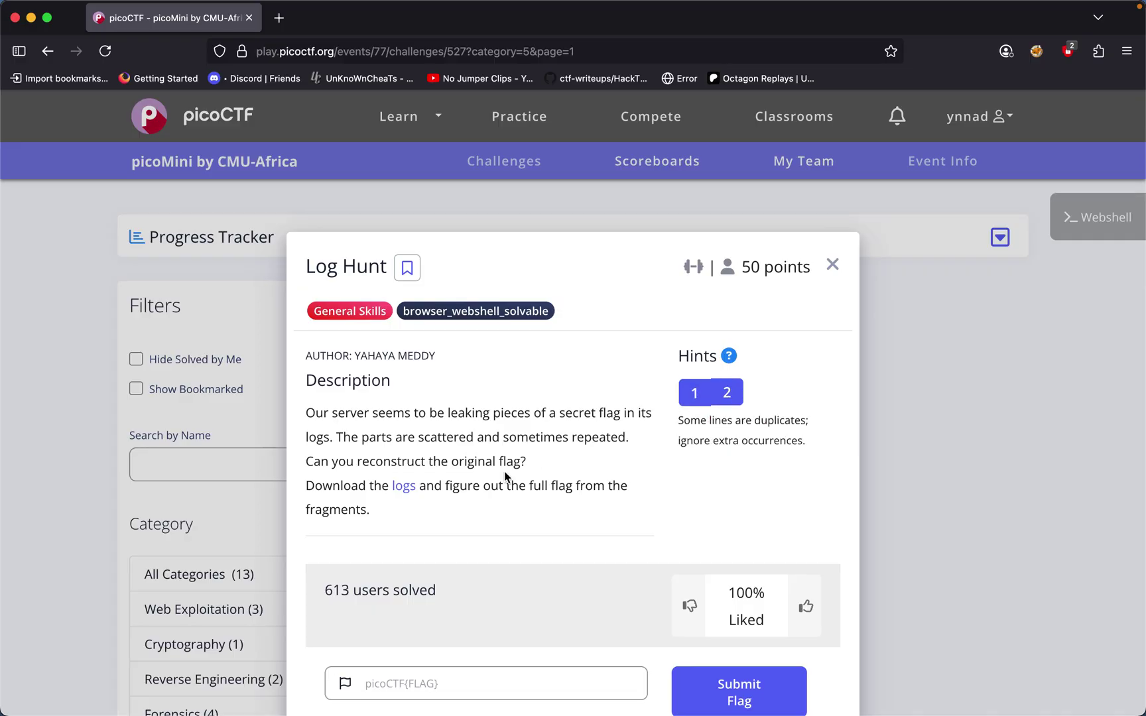
{"action": "right_click", "coordinate": [404, 493]}
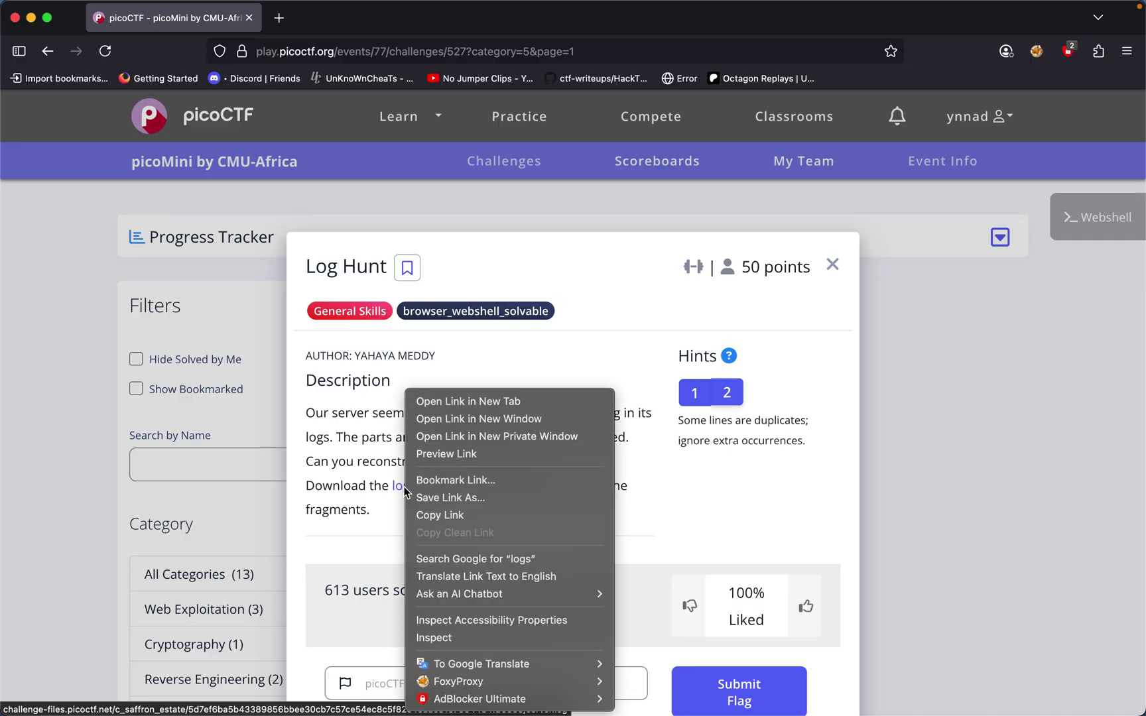
{"action": "left_click", "coordinate": [437, 516]}
{"action": "left_click", "coordinate": [1093, 215]}
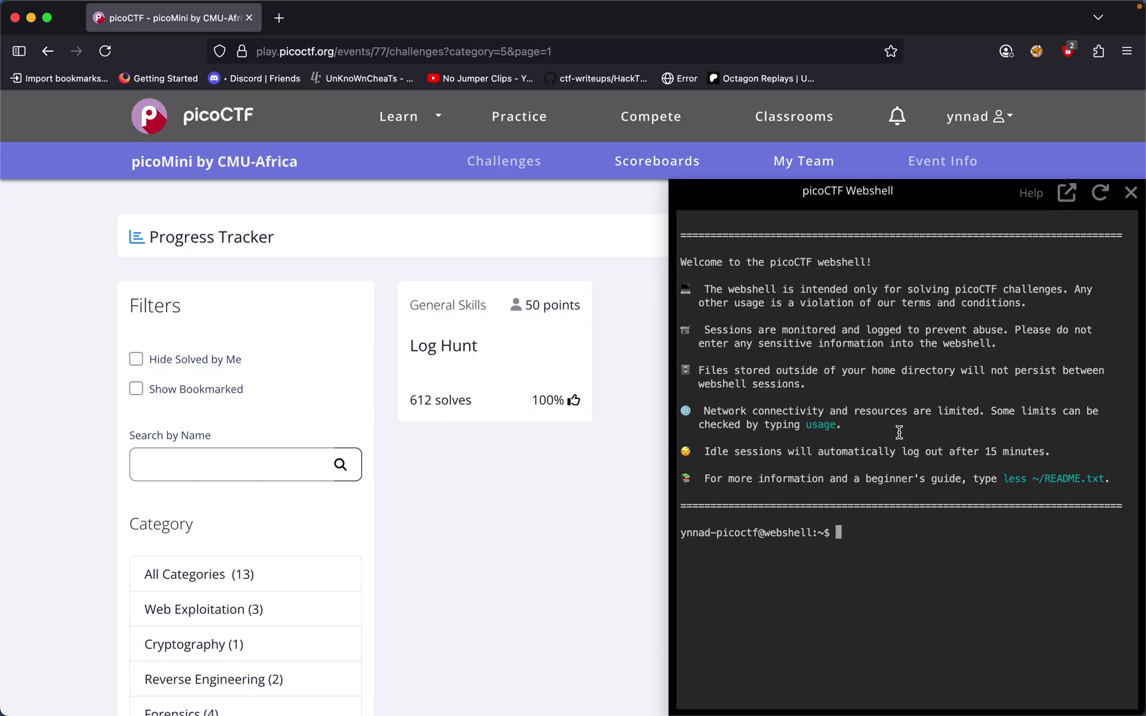
{"action": "type", "text": "cd tmp"}
Move to /tmp and wget server.log from the copied logs URL
{"action": "key", "text": "BackSpace"}
{"action": "key", "text": "BackSpace"}
{"action": "type", "text": "/tm"}
{"action": "type", "text": "p"}
{"action": "key", "text": "Return"}
{"action": "type", "text": "wg"}
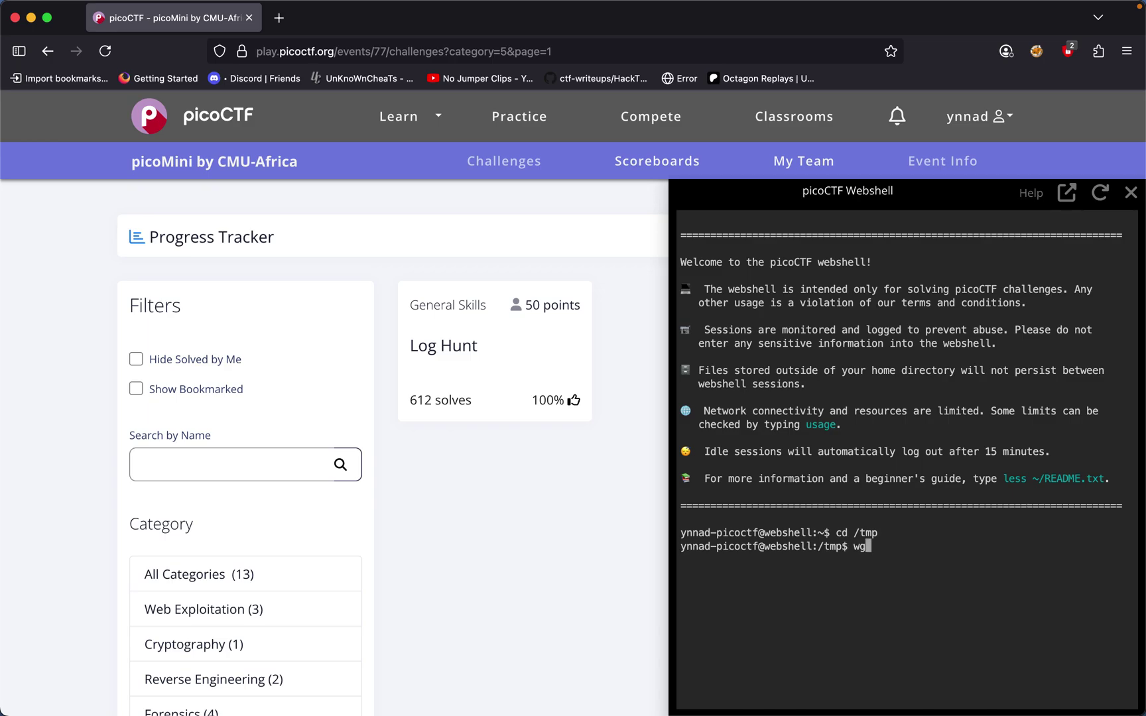
{"action": "type", "text": "et"}
{"action": "key", "text": "super+v"}
{"action": "key", "text": "Return"}
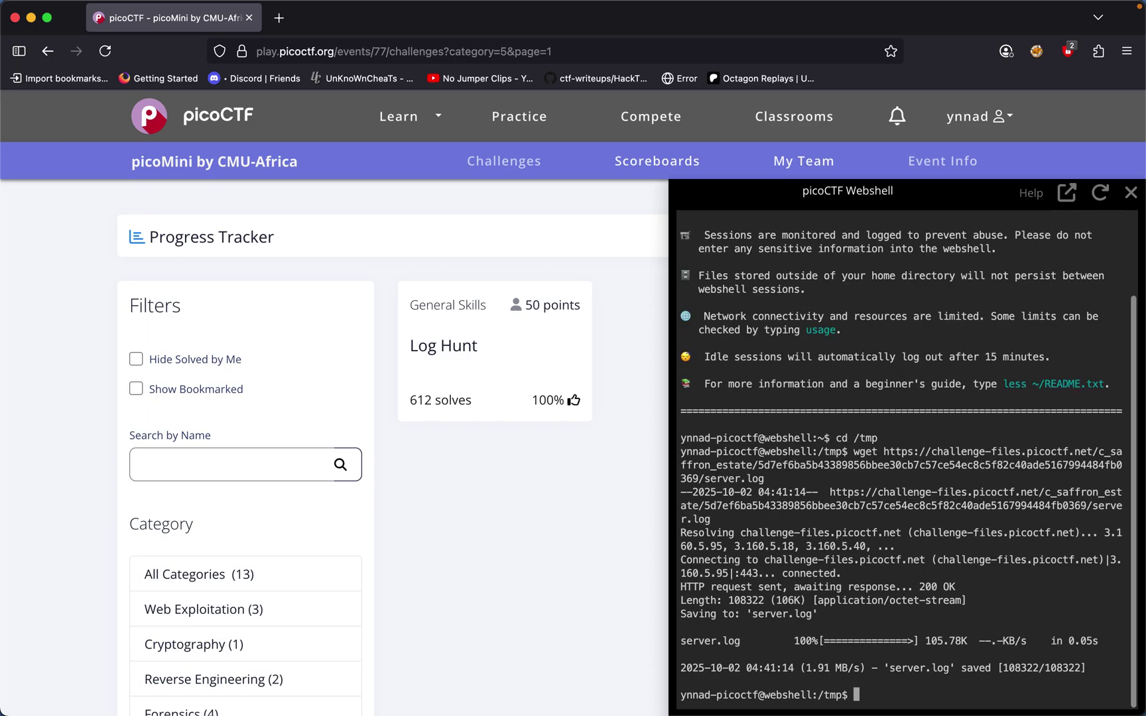
{"action": "type", "text": "grep"}
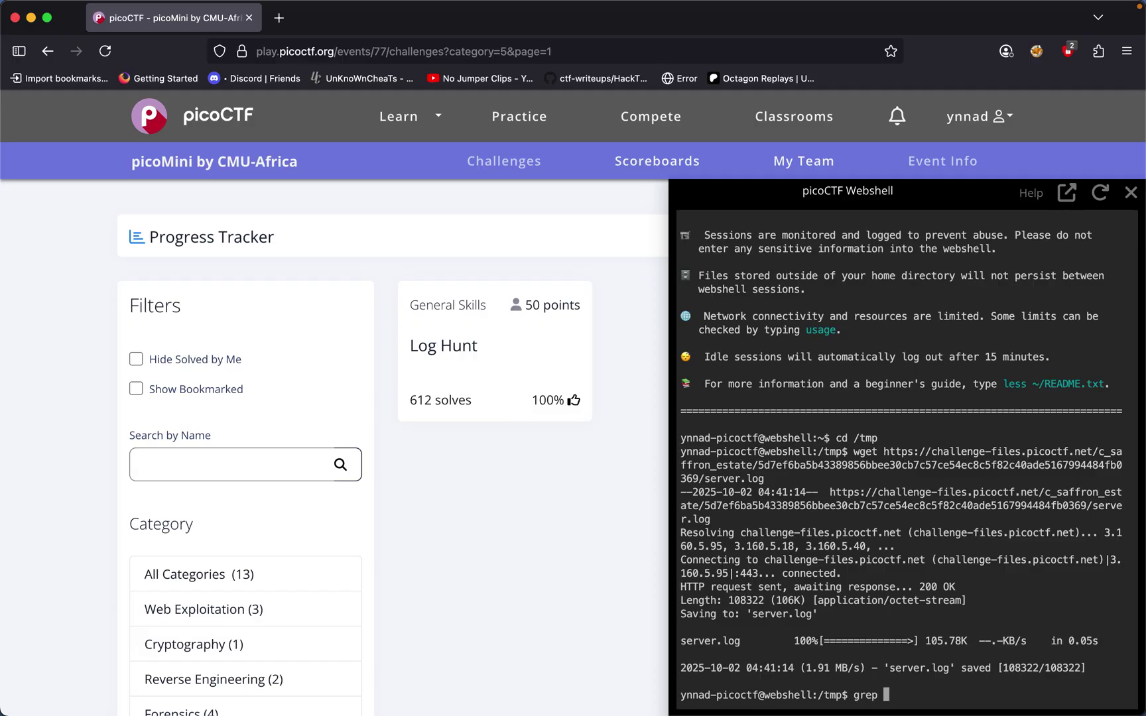
Grep server.log for lines containing picoCTF{ using cat
{"action": "key", "text": "BackSpace"}
{"action": "key", "text": "BackSpace"}
{"action": "key", "text": "BackSpace"}
{"action": "type", "text": "rep"}
{"action": "key", "text": "Tab"}
{"action": "key", "text": "BackSpace"}
{"action": "key", "text": "BackSpace"}
{"action": "key", "text": "BackSpace"}
{"action": "key", "text": "BackSpace"}
{"action": "key", "text": "BackSpace"}
{"action": "key", "text": "BackSpace"}
{"action": "key", "text": "BackSpace"}
{"action": "key", "text": "BackSpace"}
{"action": "key", "text": "BackSpace"}
{"action": "key", "text": "BackSpace"}
{"action": "type", "text": "c"}
{"action": "type", "text": "at"}
{"action": "key", "text": "Tab"}
{"action": "type", "text": "| grep"}
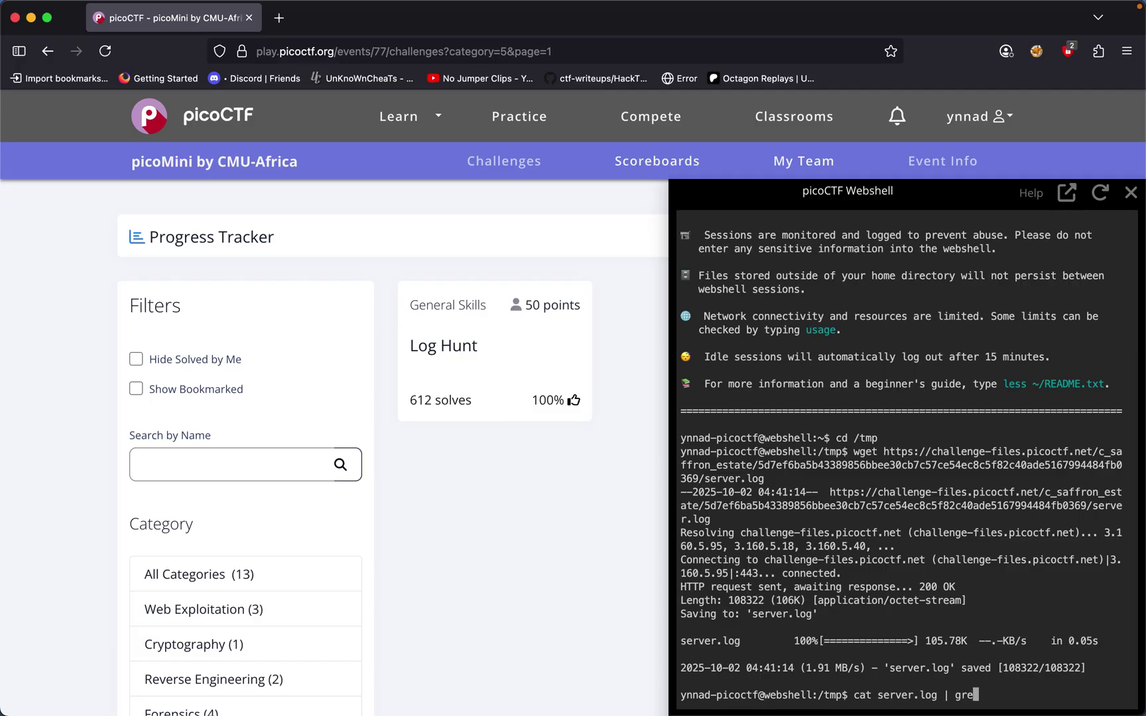
{"action": "type", "text": " picoC"}
{"action": "type", "text": "TF{"}
{"action": "key", "text": "Return"}
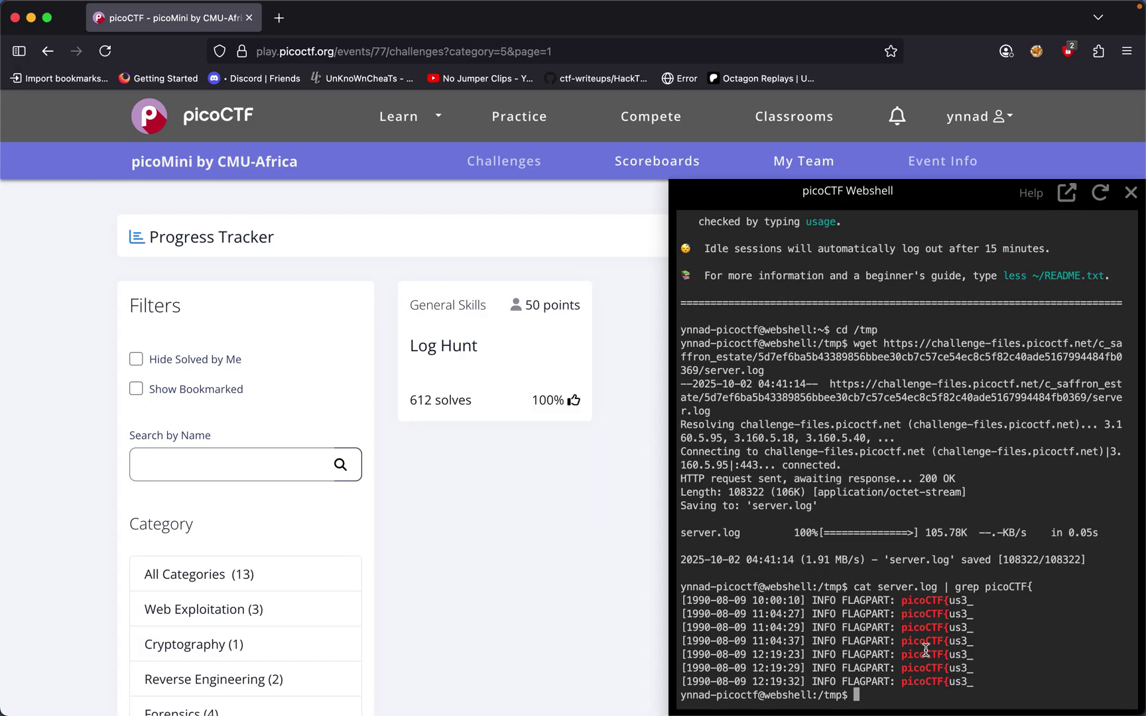
Copy the picoCTF{us3_ fragment and rerun the grep with picoCTF{us3_ as the term
{"action": "left_click_drag", "start_coordinate": [972, 606], "coordinate": [901, 602]}
{"action": "key", "text": "super+c"}
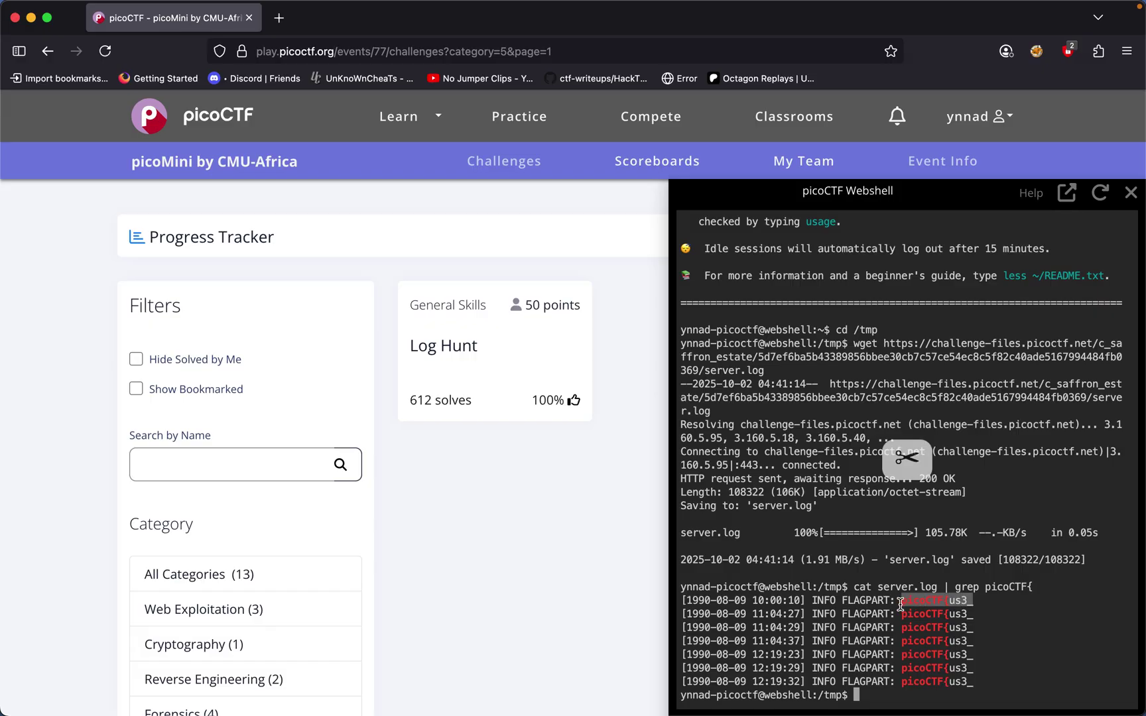
{"action": "left_click", "coordinate": [883, 695]}
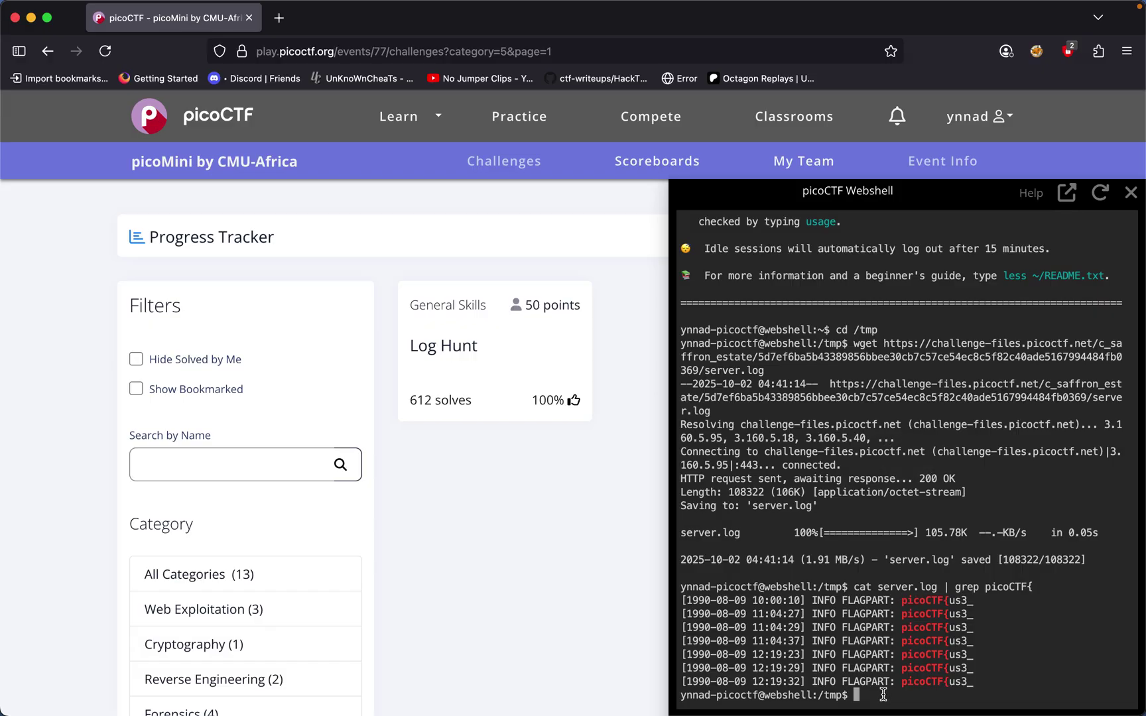
{"action": "key", "text": "Up"}
{"action": "key", "text": "BackSpace"}
{"action": "key", "text": "BackSpace"}
{"action": "key", "text": "BackSpace"}
{"action": "key", "text": "BackSpace"}
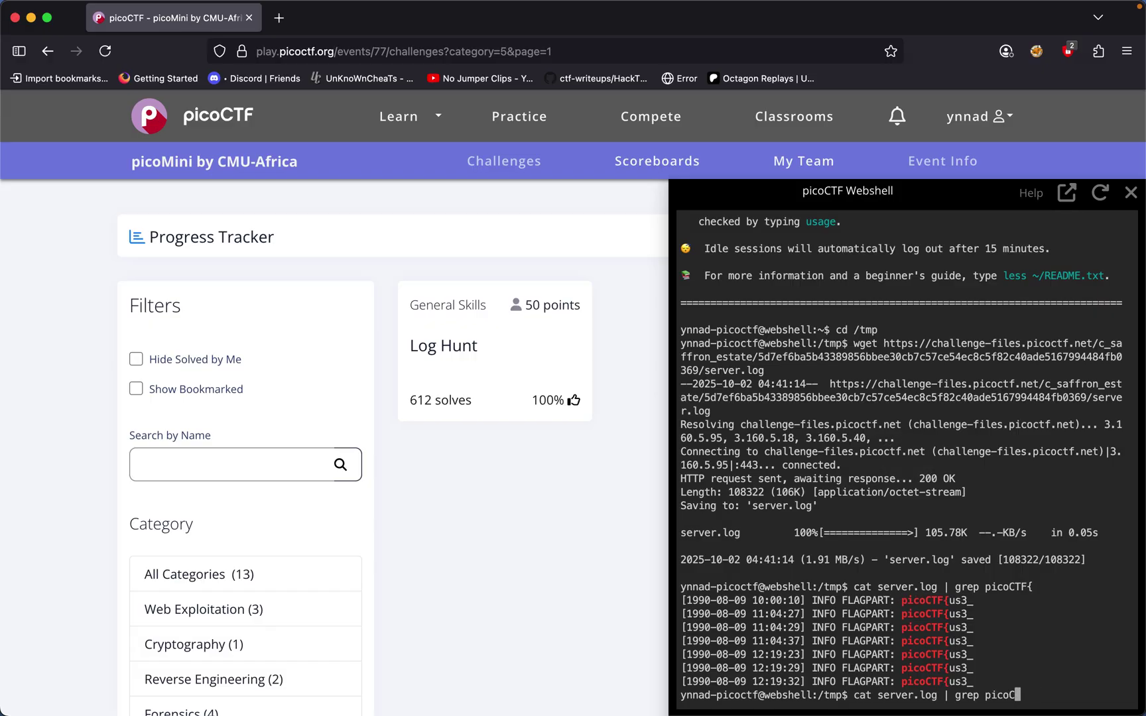
{"action": "key", "text": "BackSpace"}
{"action": "key", "text": "BackSpace"}
{"action": "key", "text": "BackSpace"}
{"action": "key", "text": "BackSpace"}
{"action": "key", "text": "super+v"}
{"action": "key", "text": "Return"}
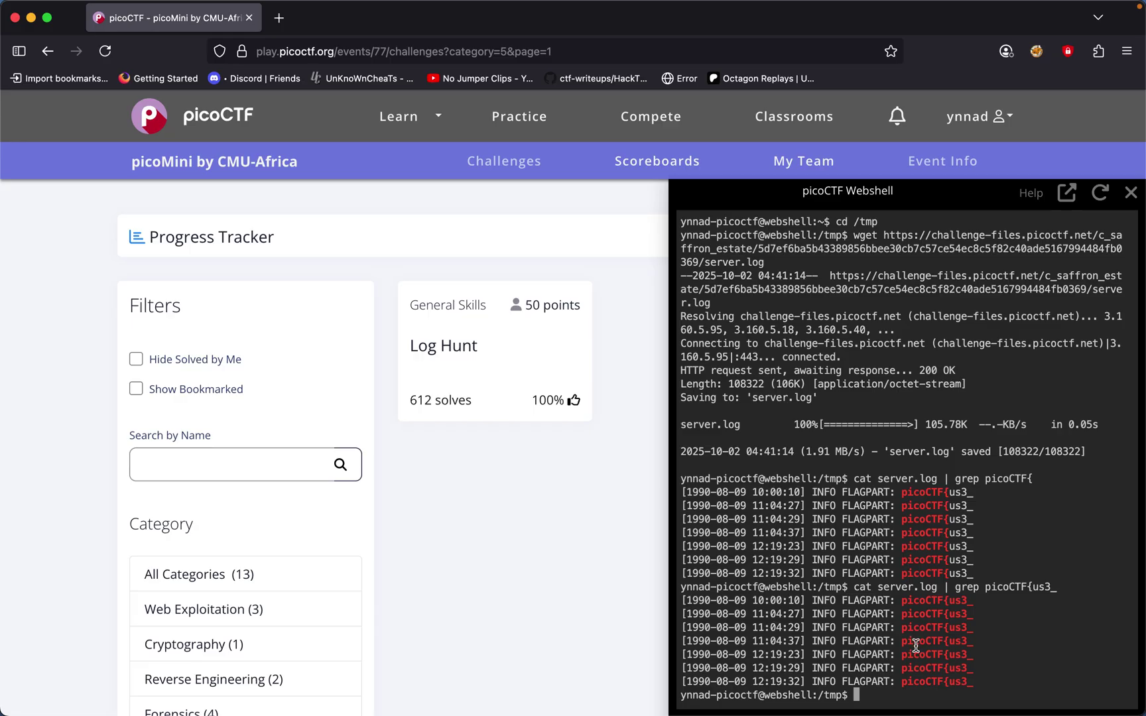
{"action": "type", "text": "cat"}
Fix the mistyped command and open server.log (2348 lines) in nano
{"action": "key", "text": "BackSpace"}
{"action": "key", "text": "BackSpace"}
{"action": "key", "text": "BackSpace"}
{"action": "type", "text": "nan"}
{"action": "type", "text": "o ser"}
{"action": "key", "text": "Tab"}
{"action": "key", "text": "Return"}
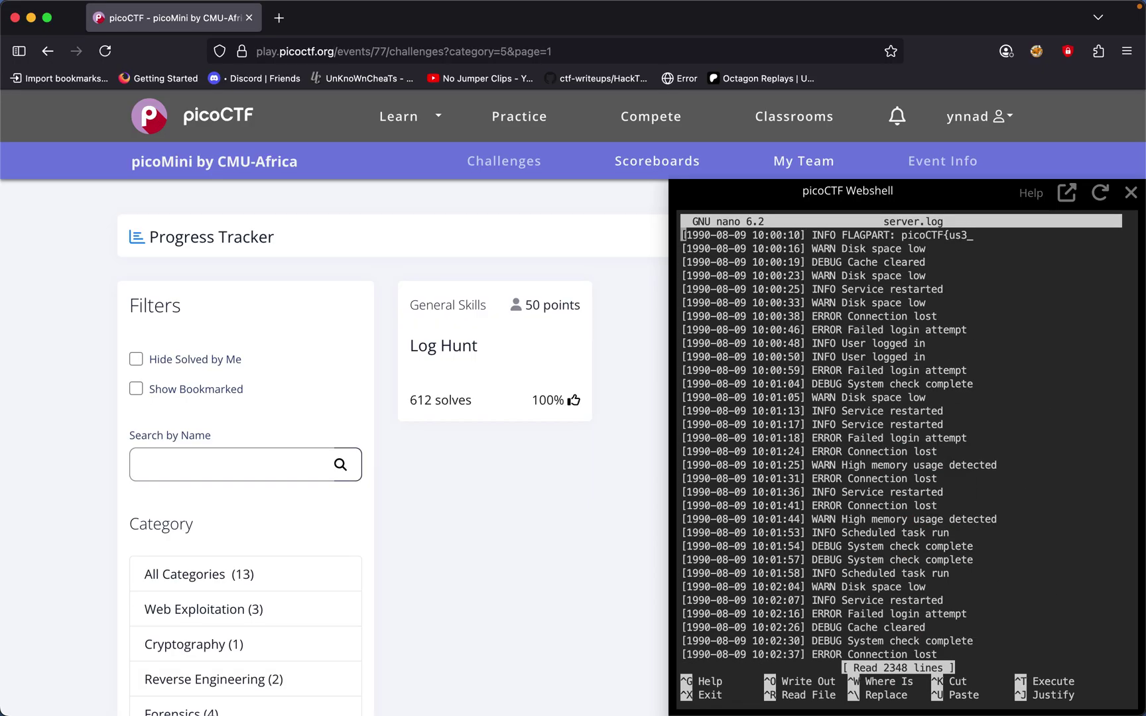
Search the log for picoCTF{ and step through every match until the search wraps
{"action": "key", "text": "ctrl+w"}
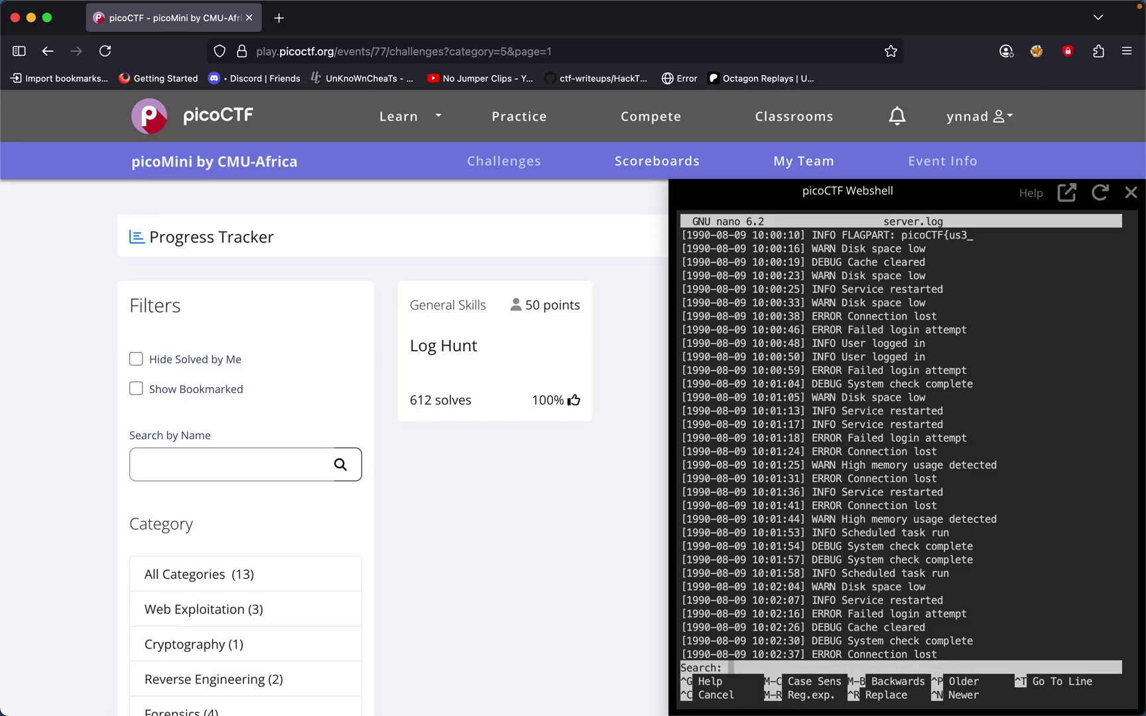
{"action": "type", "text": "picoC"}
{"action": "type", "text": "TF{"}
{"action": "key", "text": "Return"}
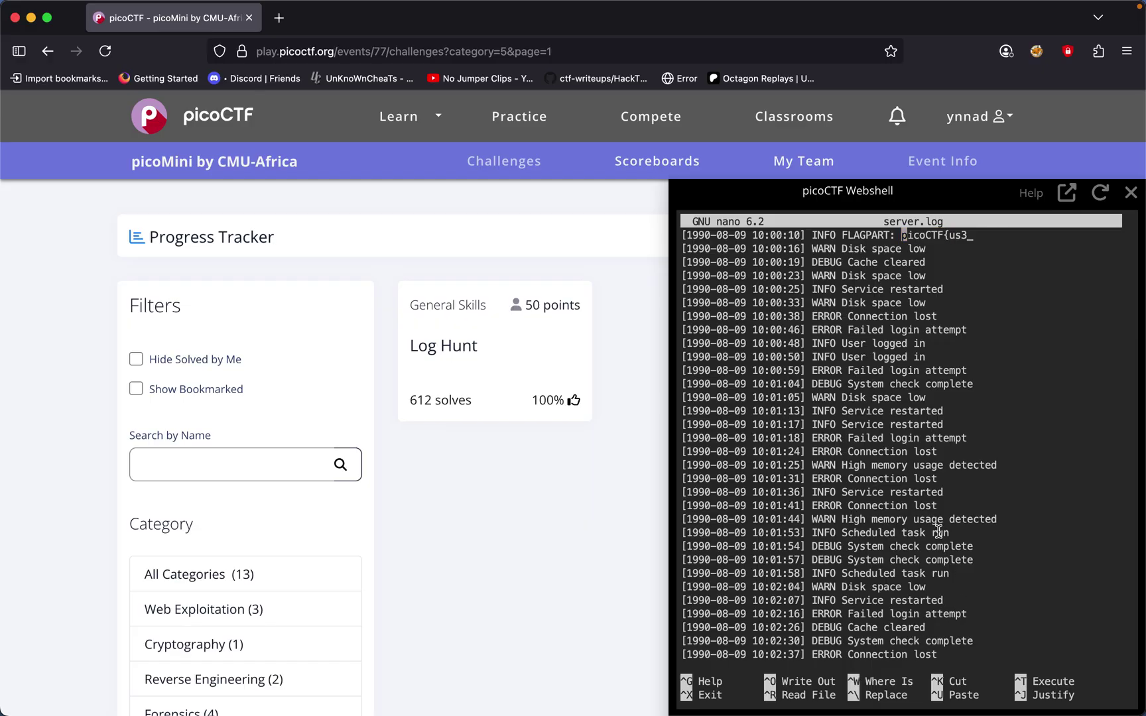
{"action": "key", "text": "ctrl+w"}
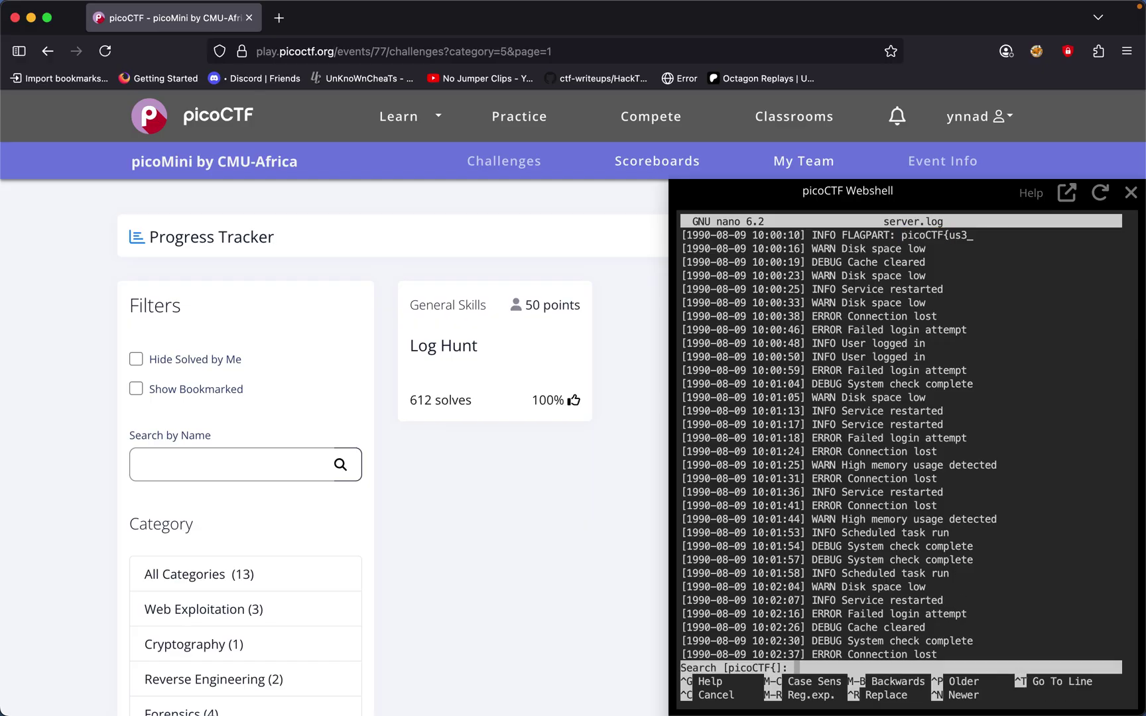
{"action": "key", "text": "Return"}
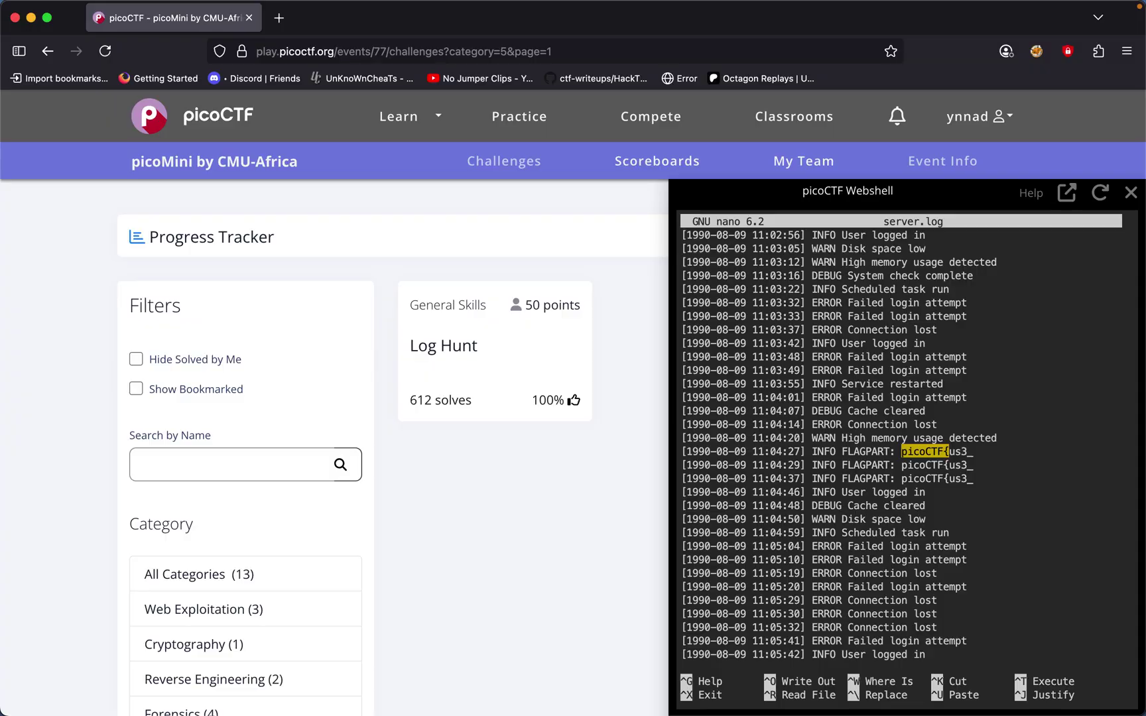
{"action": "key", "text": "ctrl+w"}
{"action": "key", "text": "Return"}
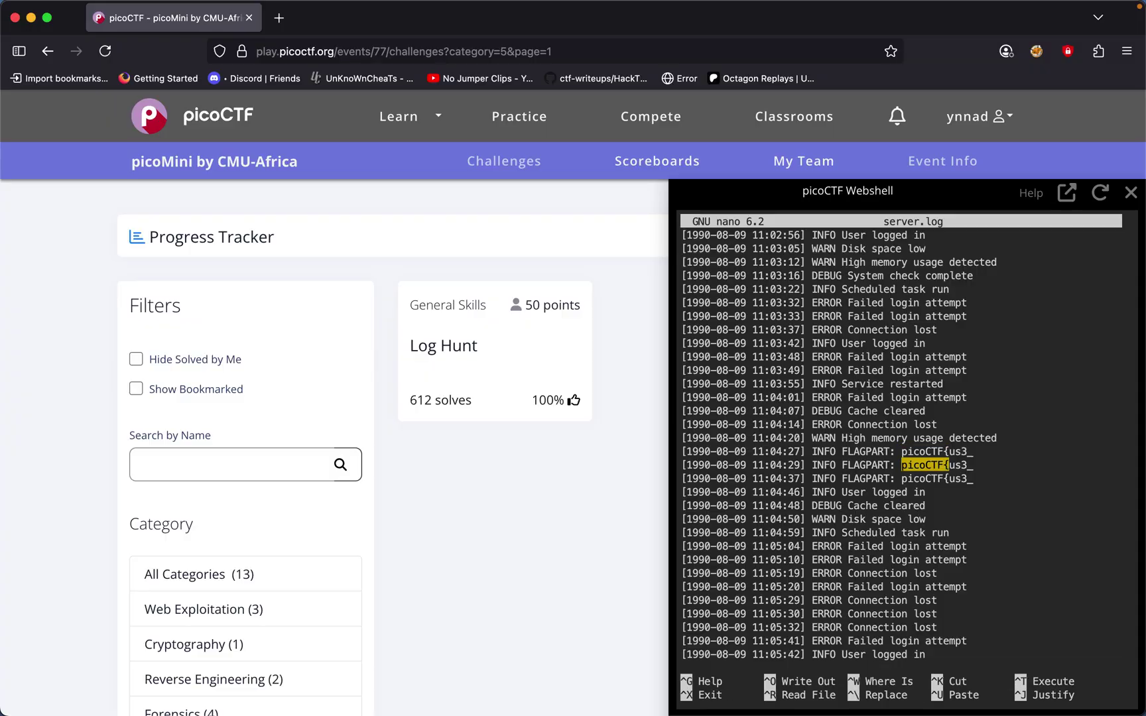
{"action": "key", "text": "ctrl+w"}
{"action": "key", "text": "Return"}
{"action": "key", "text": "ctrl+w"}
{"action": "key", "text": "Return"}
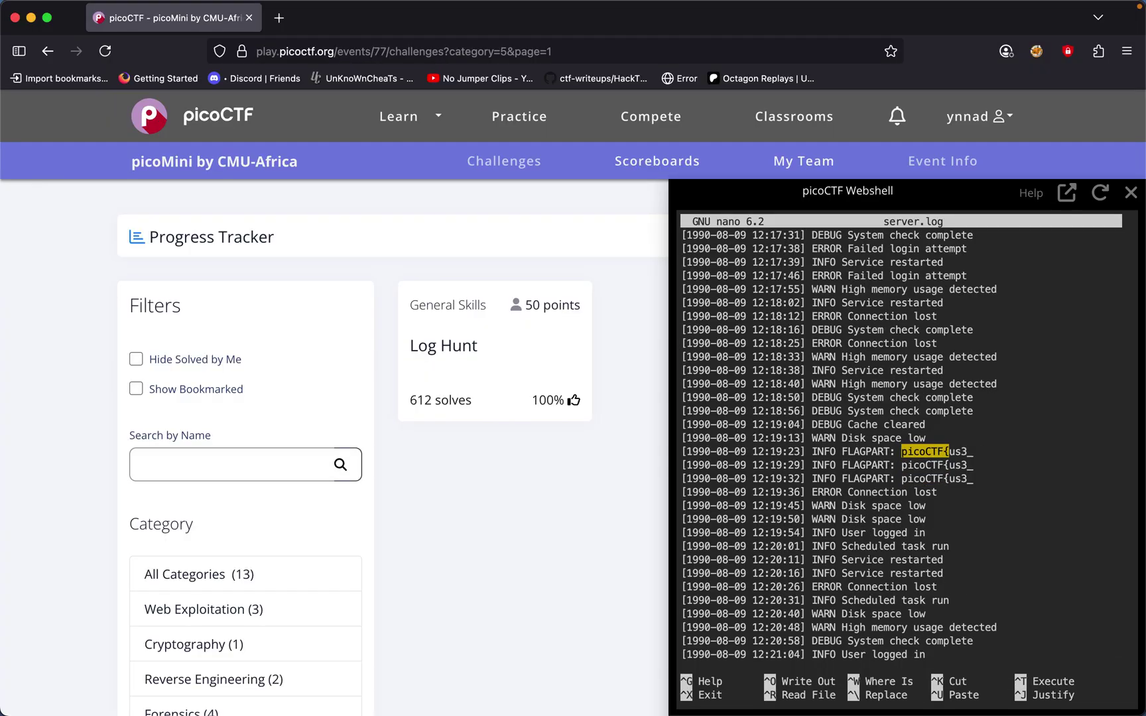
{"action": "key", "text": "ctrl+w"}
{"action": "key", "text": "Return"}
{"action": "key", "text": "ctrl+w"}
{"action": "key", "text": "Return"}
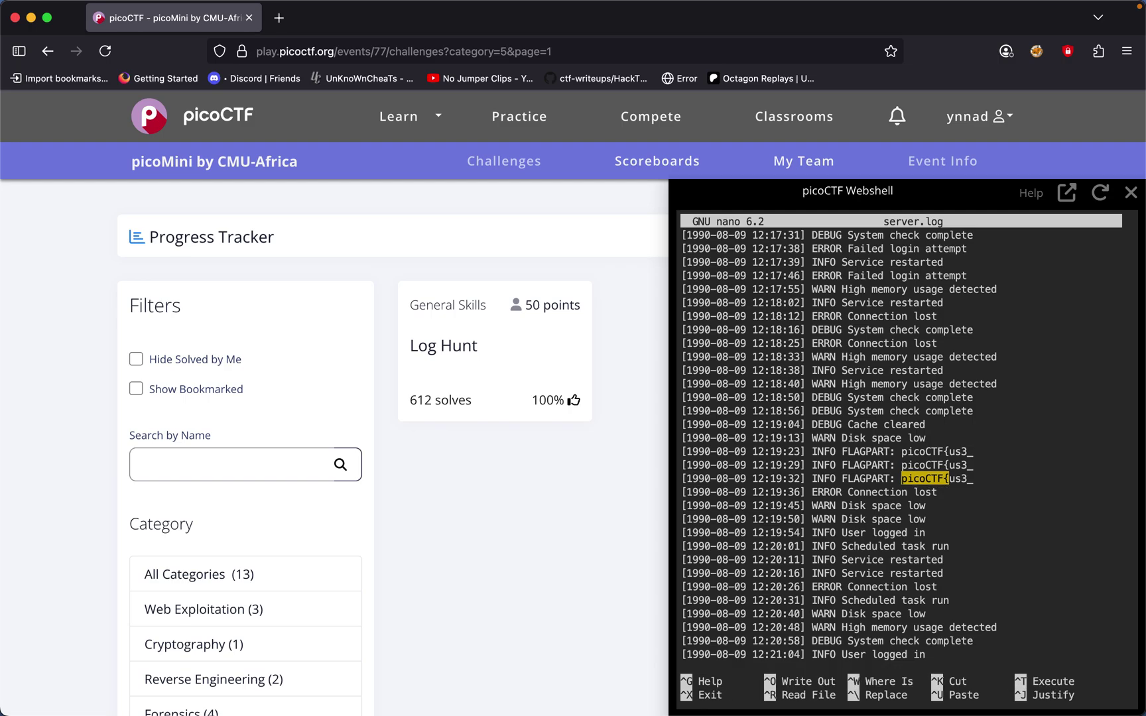
{"action": "key", "text": "ctrl+w"}
{"action": "key", "text": "Return"}
Cycle again through the picoCTF{ matches, 11:04:27 to 12:19:32, until the search wraps
{"action": "key", "text": "ctrl+w"}
{"action": "key", "text": "Return"}
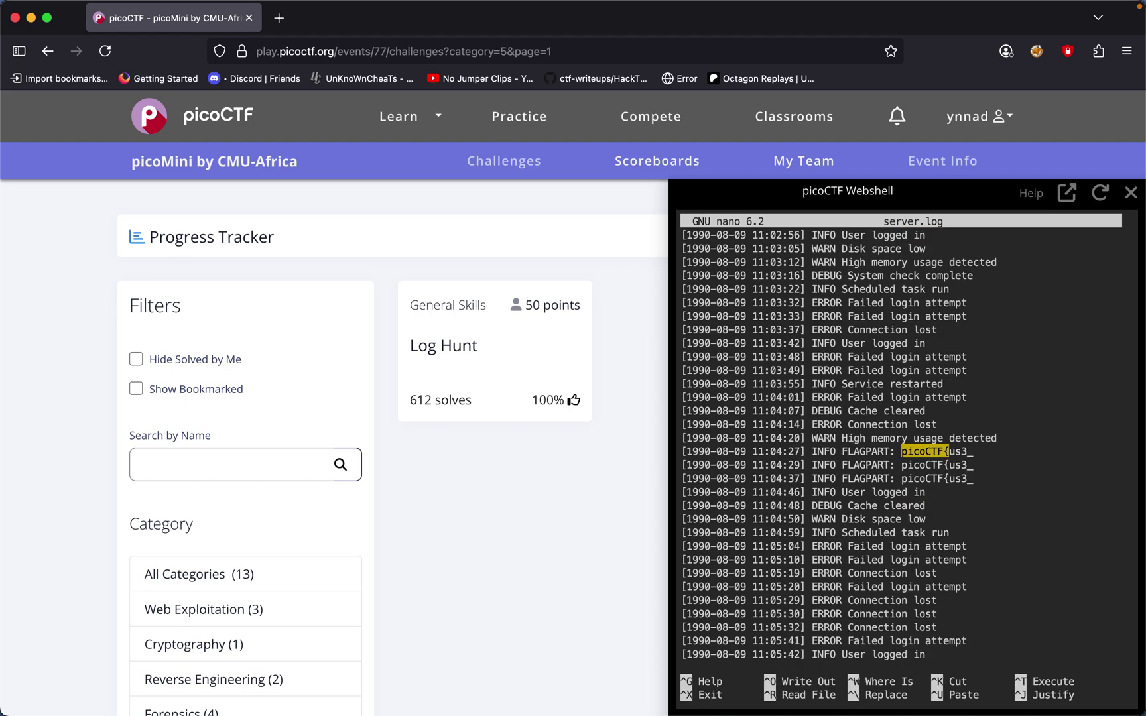
{"action": "key", "text": "ctrl+w"}
{"action": "key", "text": "Return"}
{"action": "key", "text": "ctrl+w"}
{"action": "key", "text": "Return"}
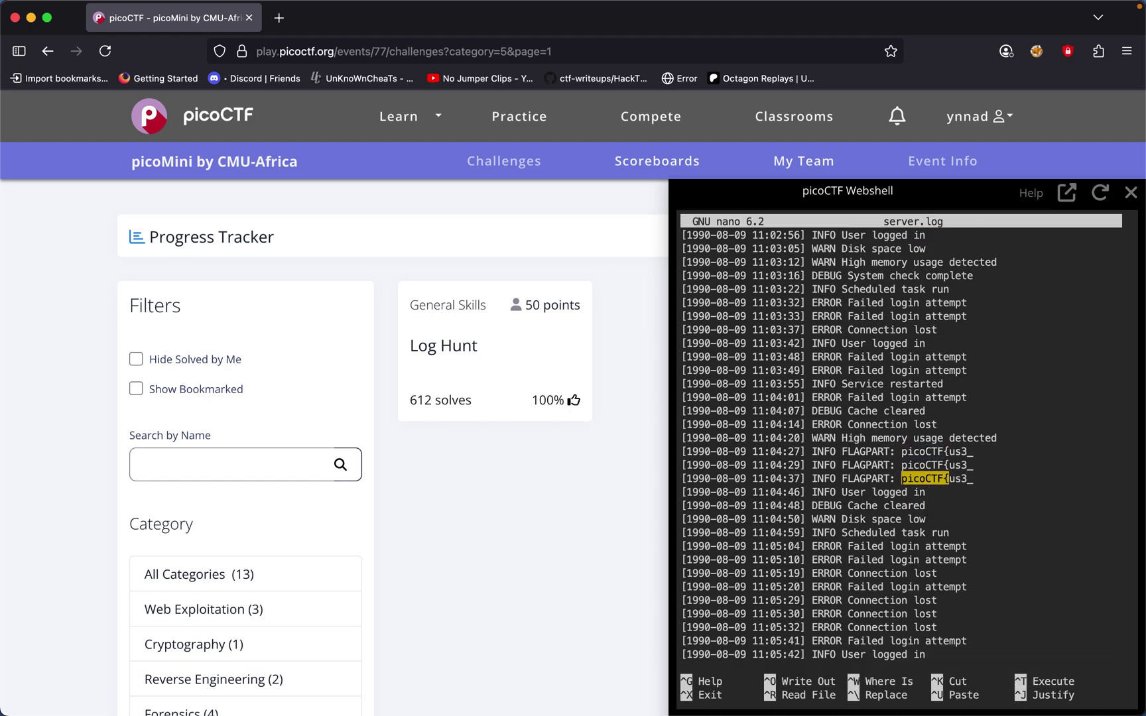
{"action": "key", "text": "ctrl+w"}
{"action": "key", "text": "Return"}
{"action": "key", "text": "ctrl+w"}
{"action": "key", "text": "Return"}
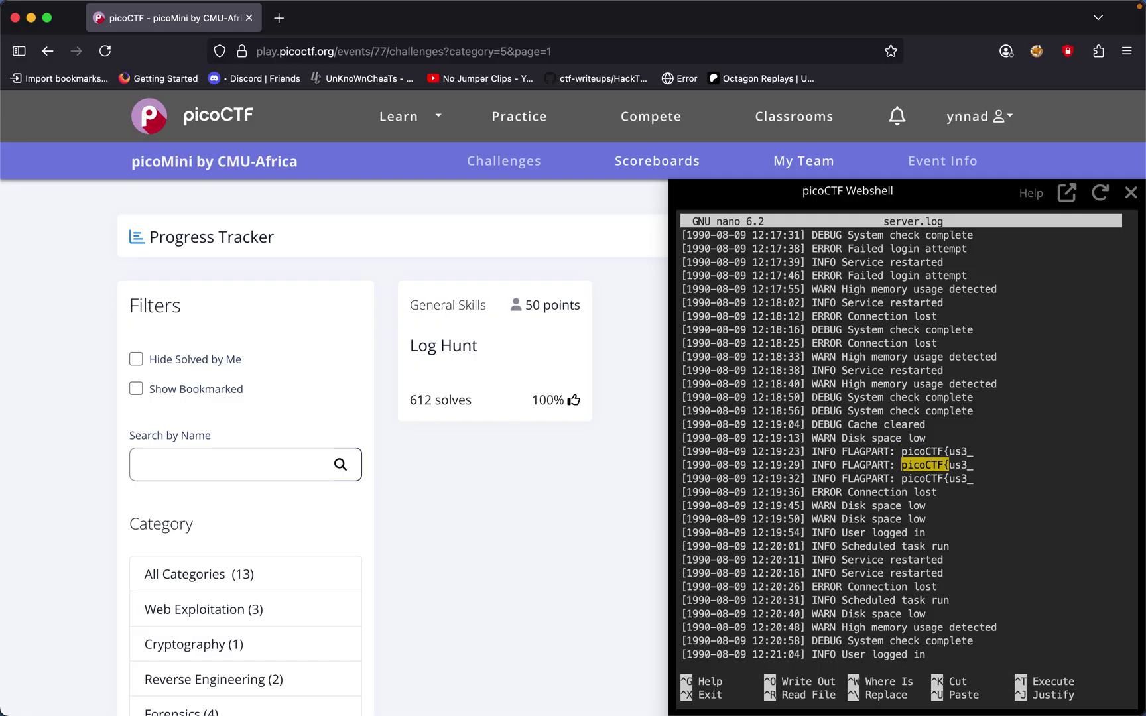
{"action": "key", "text": "ctrl+w"}
{"action": "key", "text": "Return"}
{"action": "key", "text": "ctrl+w"}
{"action": "key", "text": "Return"}
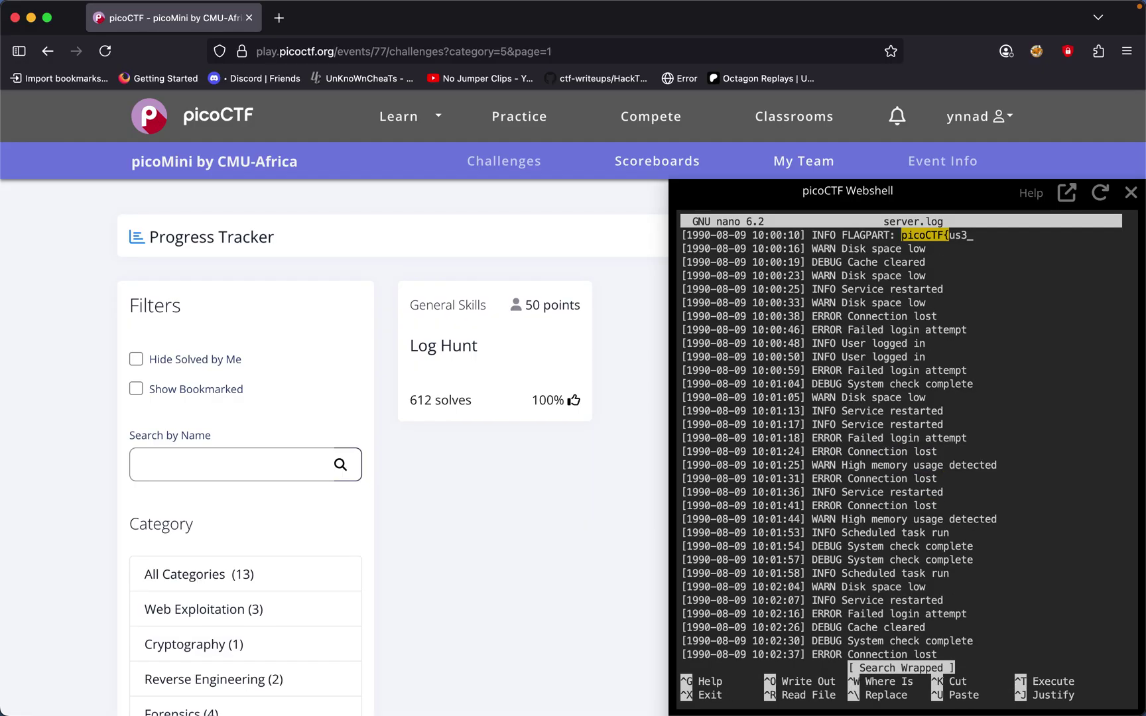
{"action": "key", "text": "ctrl+w"}
{"action": "key", "text": "Return"}
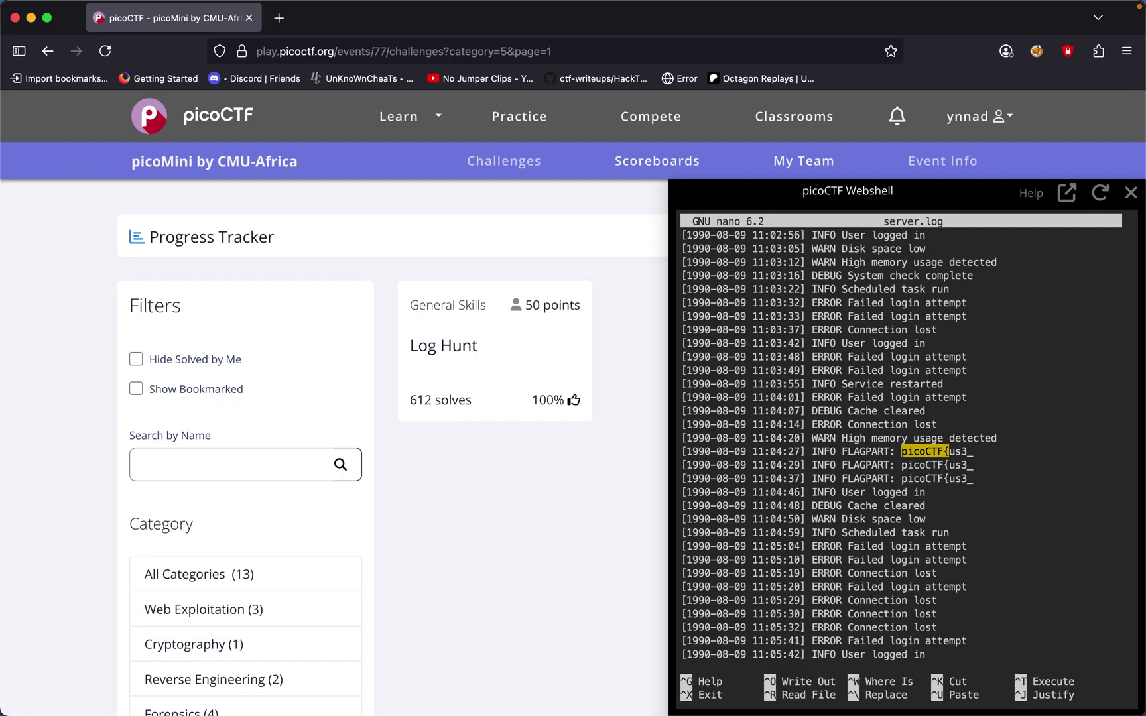
{"action": "key", "text": "ctrl+w"}
{"action": "key", "text": "Return"}
{"action": "key", "text": "ctrl+w"}
{"action": "key", "text": "Return"}
{"action": "key", "text": "ctrl+w"}
{"action": "key", "text": "Return"}
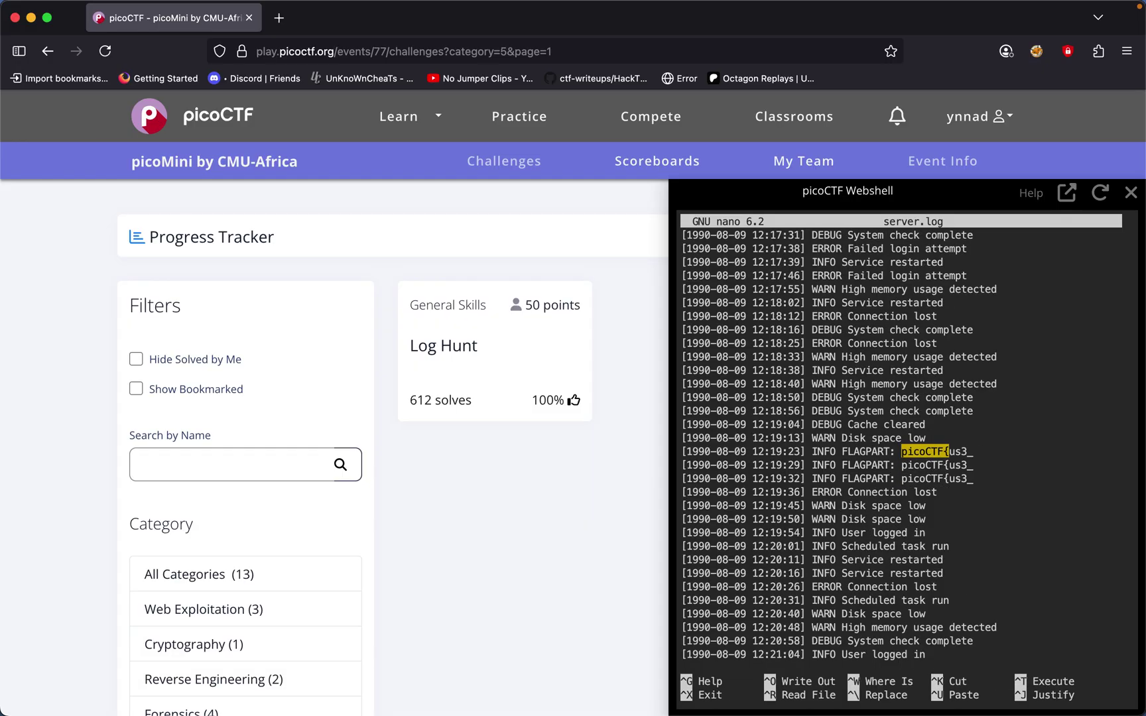
{"action": "key", "text": "ctrl+w"}
{"action": "key", "text": "Return"}
{"action": "key", "text": "ctrl+w"}
{"action": "key", "text": "Return"}
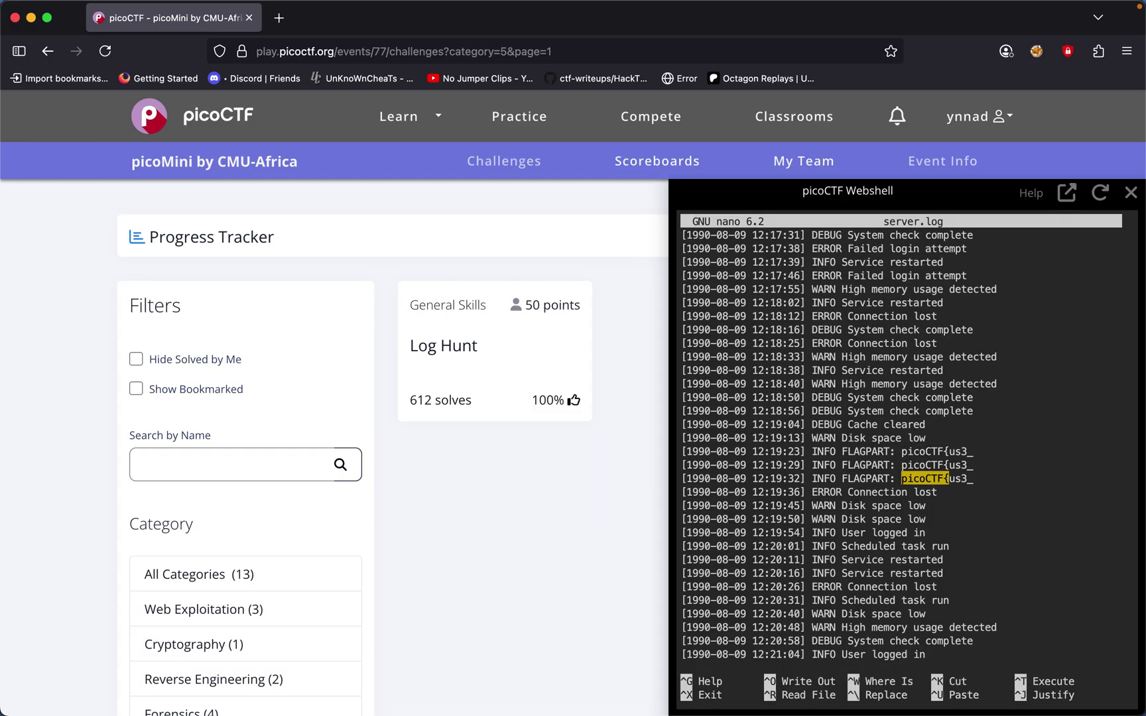
{"action": "key", "text": "ctrl+w"}
{"action": "key", "text": "Return"}
Advance to the 11:04:29 match and select picoCTF{us3_ on the 11:04:37 line
{"action": "key", "text": "ctrl+w"}
{"action": "key", "text": "Return"}
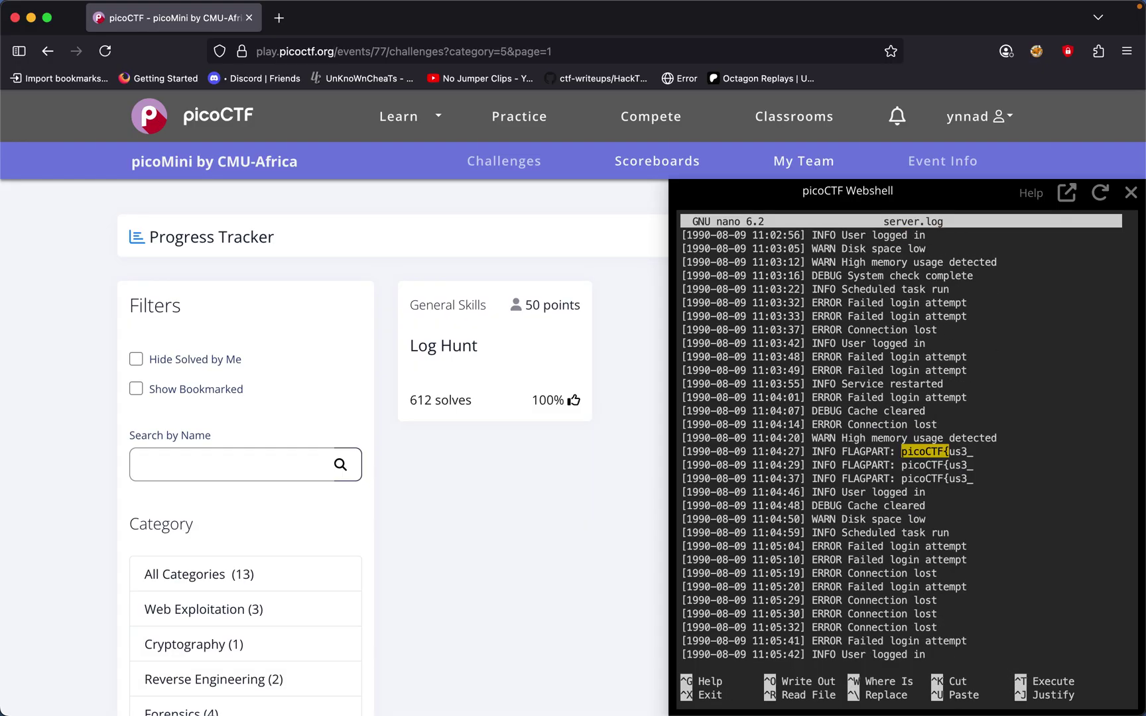
{"action": "key", "text": "ctrl+w"}
{"action": "key", "text": "Return"}
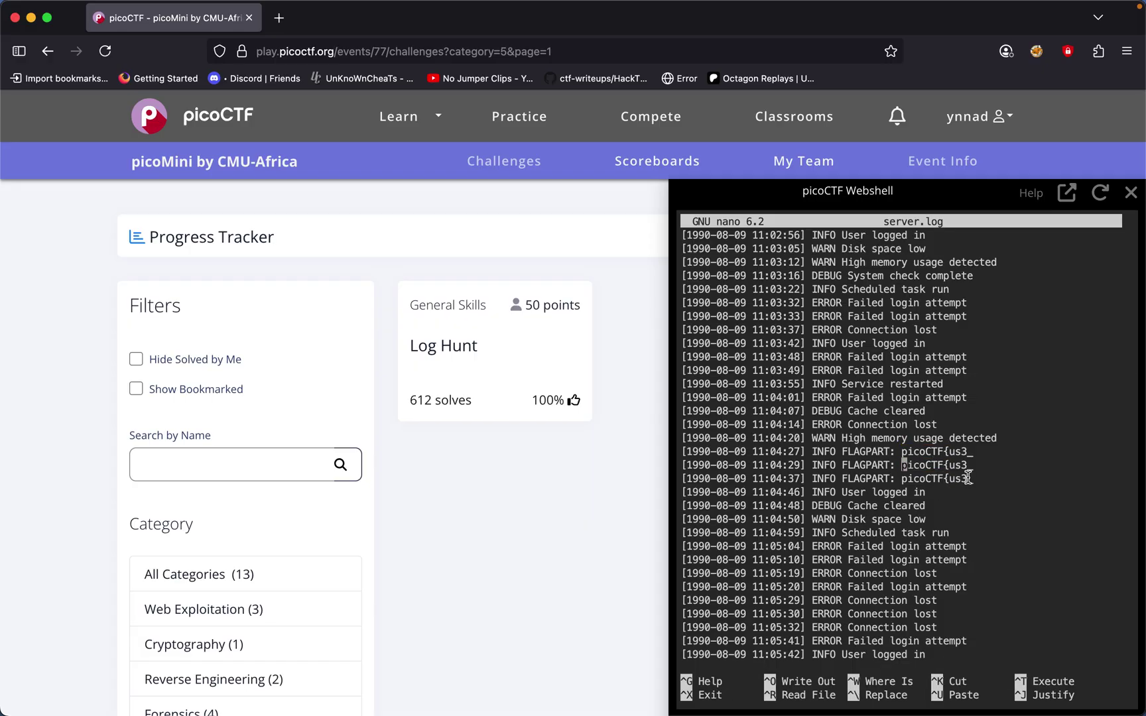
{"action": "left_click_drag", "start_coordinate": [974, 479], "coordinate": [910, 479]}
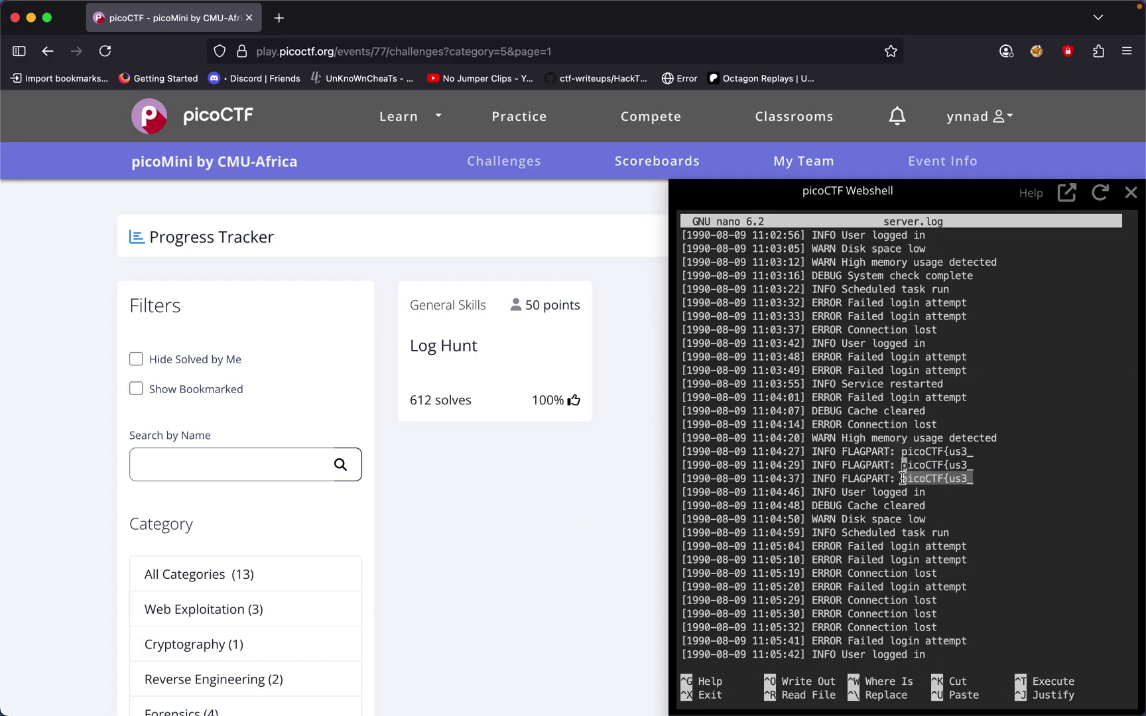
Paste picoCTF{us3_ into the Log Hunt flag box, then close the challenge
{"action": "left_click", "coordinate": [536, 403]}
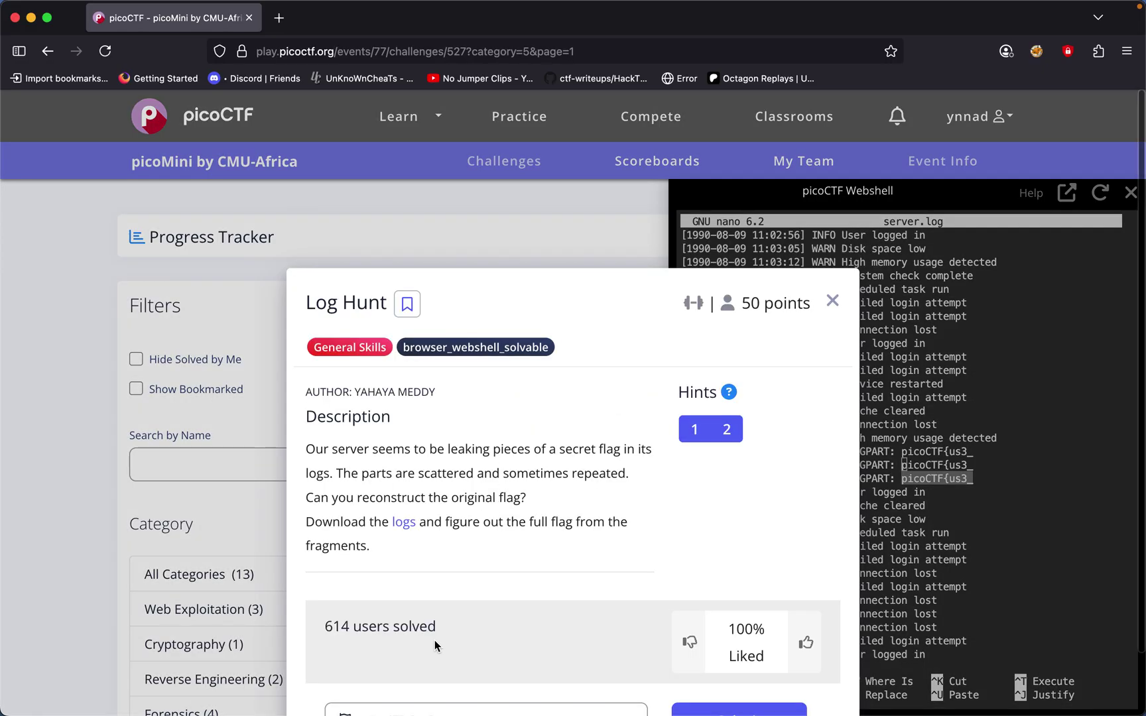
{"action": "scroll", "coordinate": [437, 645], "scroll_direction": "down", "scroll_amount": 2}
{"action": "left_click", "coordinate": [421, 656]}
{"action": "key", "text": "super+v"}
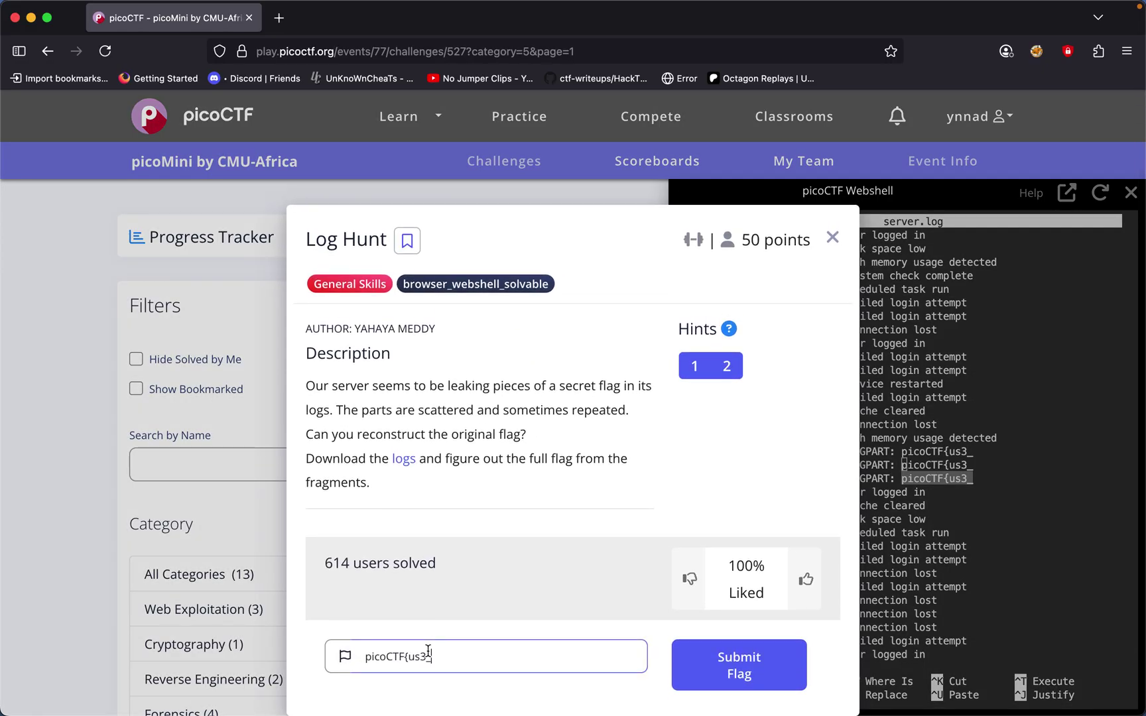
{"action": "left_click", "coordinate": [882, 605]}
{"action": "scroll", "coordinate": [900, 545], "scroll_direction": "down", "scroll_amount": 3}
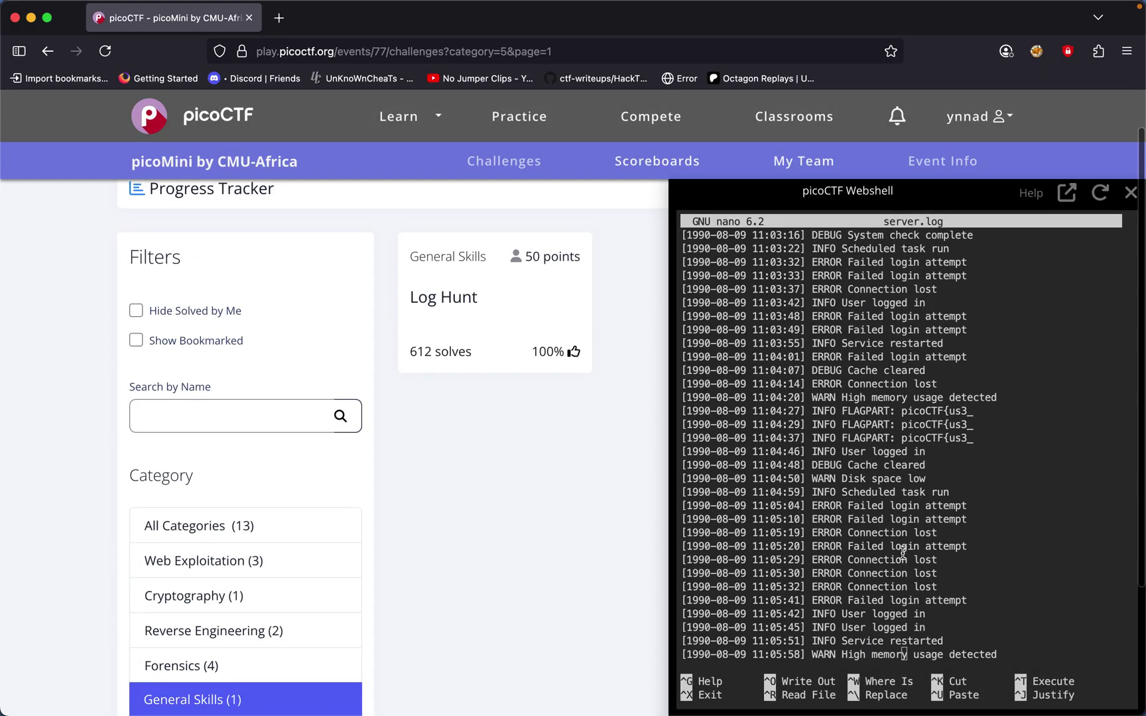
{"action": "scroll", "coordinate": [900, 545], "scroll_direction": "down", "scroll_amount": 5}
{"action": "scroll", "coordinate": [900, 545], "scroll_direction": "down", "scroll_amount": 5}
{"action": "scroll", "coordinate": [900, 546], "scroll_direction": "down", "scroll_amount": 5}
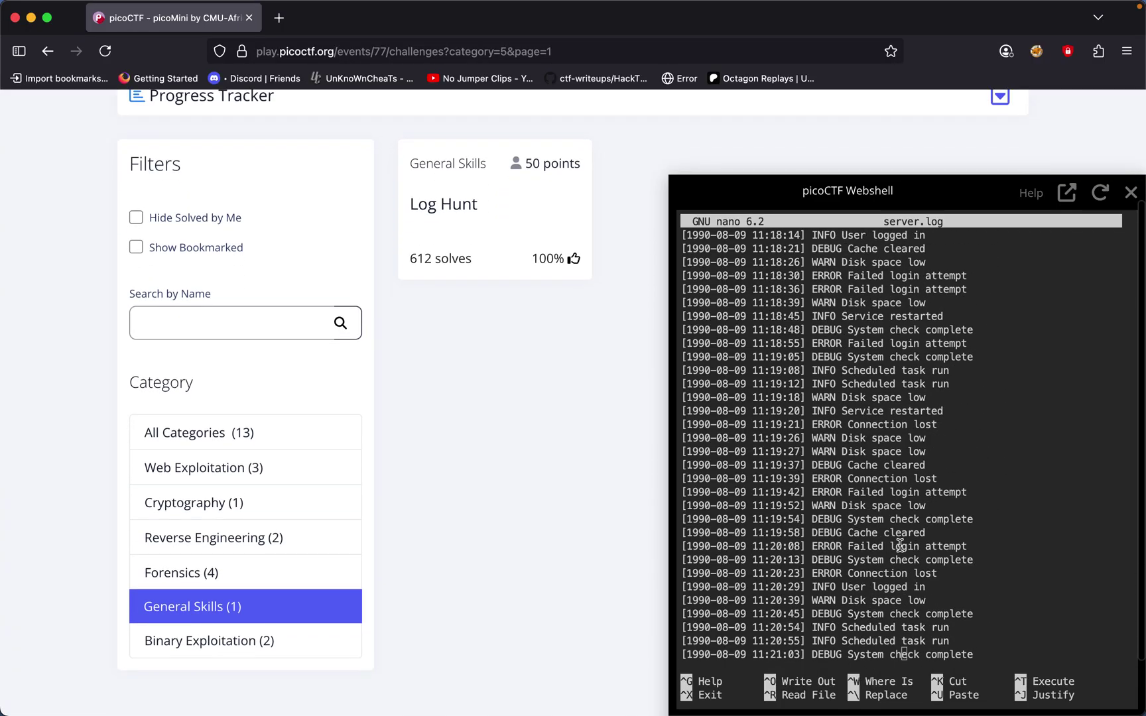
{"action": "scroll", "coordinate": [900, 546], "scroll_direction": "down", "scroll_amount": 5}
{"action": "scroll", "coordinate": [900, 545], "scroll_direction": "down", "scroll_amount": 5}
{"action": "scroll", "coordinate": [900, 546], "scroll_direction": "down", "scroll_amount": 5}
{"action": "scroll", "coordinate": [900, 545], "scroll_direction": "down", "scroll_amount": 5}
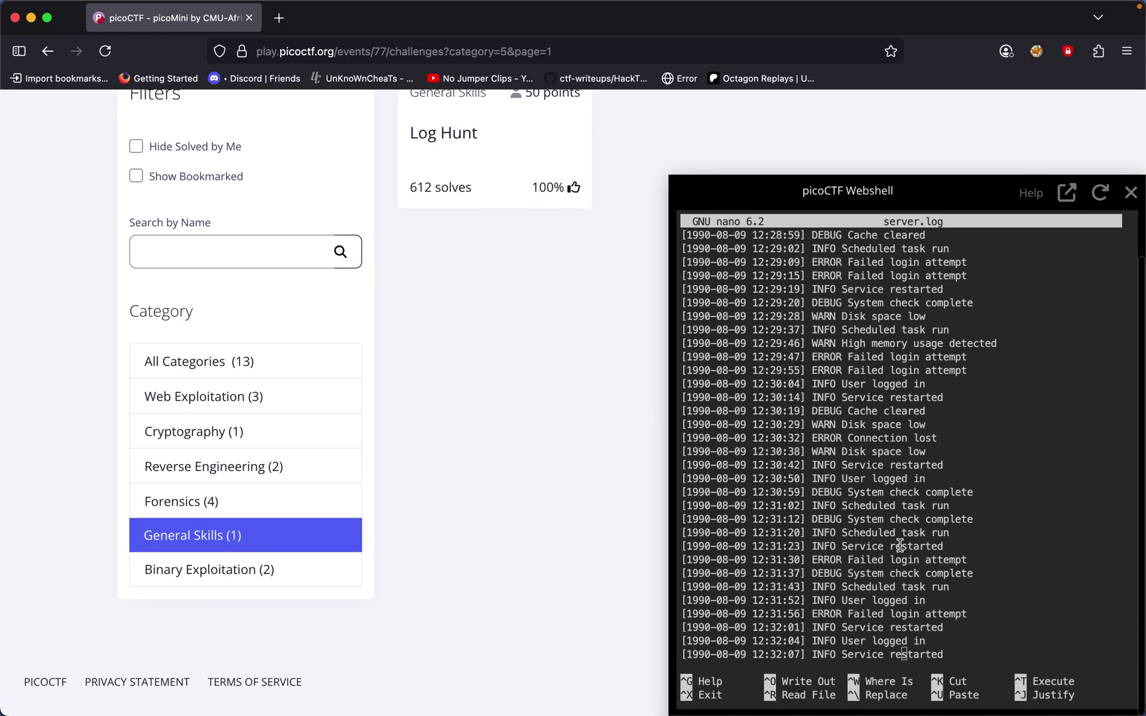
{"action": "scroll", "coordinate": [901, 546], "scroll_direction": "down", "scroll_amount": 5}
{"action": "scroll", "coordinate": [900, 546], "scroll_direction": "down", "scroll_amount": 10}
{"action": "scroll", "coordinate": [901, 546], "scroll_direction": "down", "scroll_amount": 10}
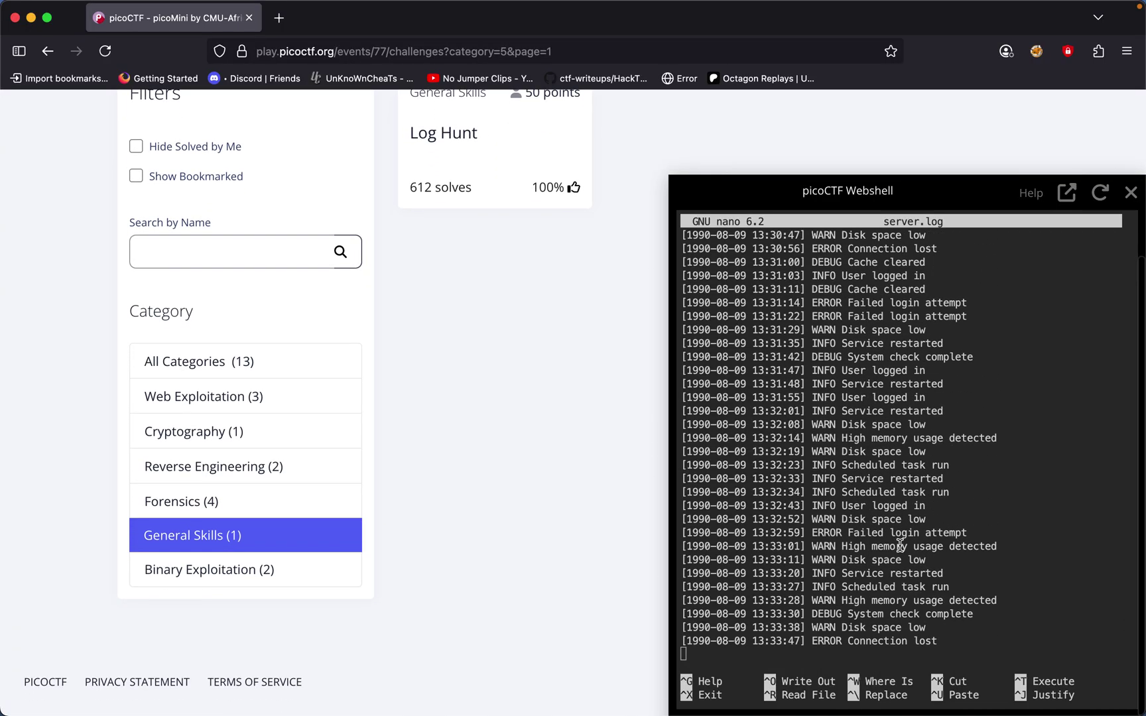
{"action": "scroll", "coordinate": [900, 545], "scroll_direction": "down", "scroll_amount": 5}
{"action": "scroll", "coordinate": [900, 545], "scroll_direction": "down", "scroll_amount": 5}
{"action": "scroll", "coordinate": [900, 546], "scroll_direction": "down", "scroll_amount": 5}
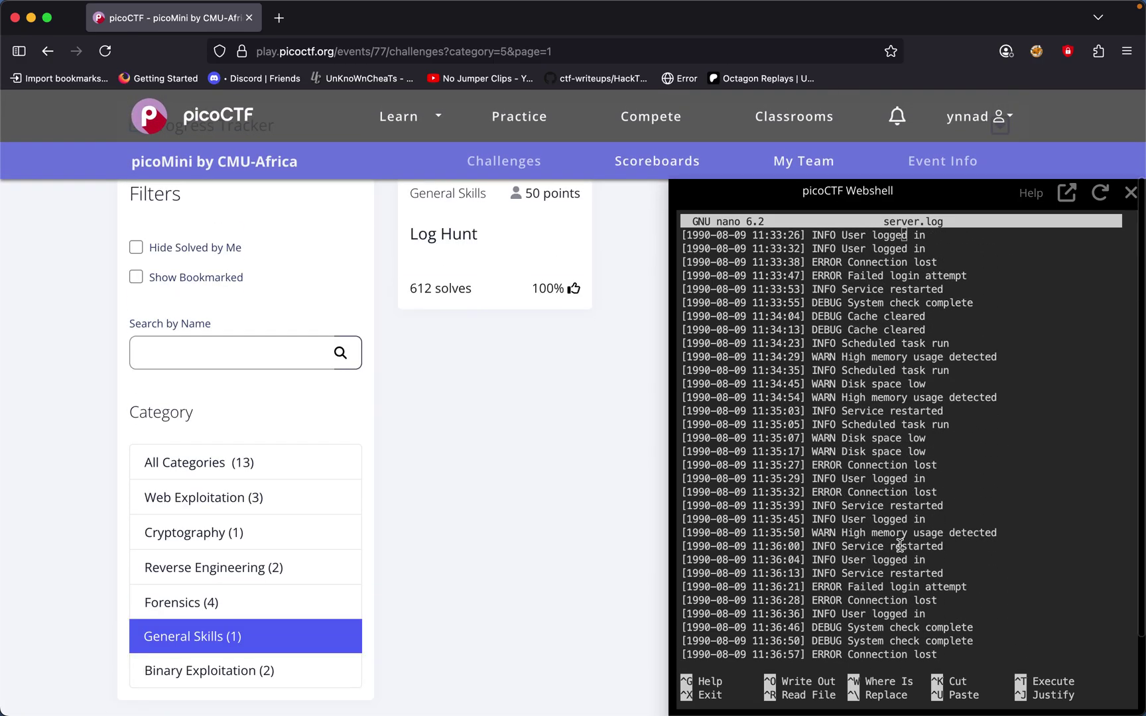
{"action": "scroll", "coordinate": [900, 546], "scroll_direction": "down", "scroll_amount": 5}
{"action": "scroll", "coordinate": [900, 545], "scroll_direction": "up", "scroll_amount": 5}
{"action": "scroll", "coordinate": [899, 545], "scroll_direction": "up", "scroll_amount": 10}
{"action": "scroll", "coordinate": [899, 545], "scroll_direction": "up", "scroll_amount": 5}
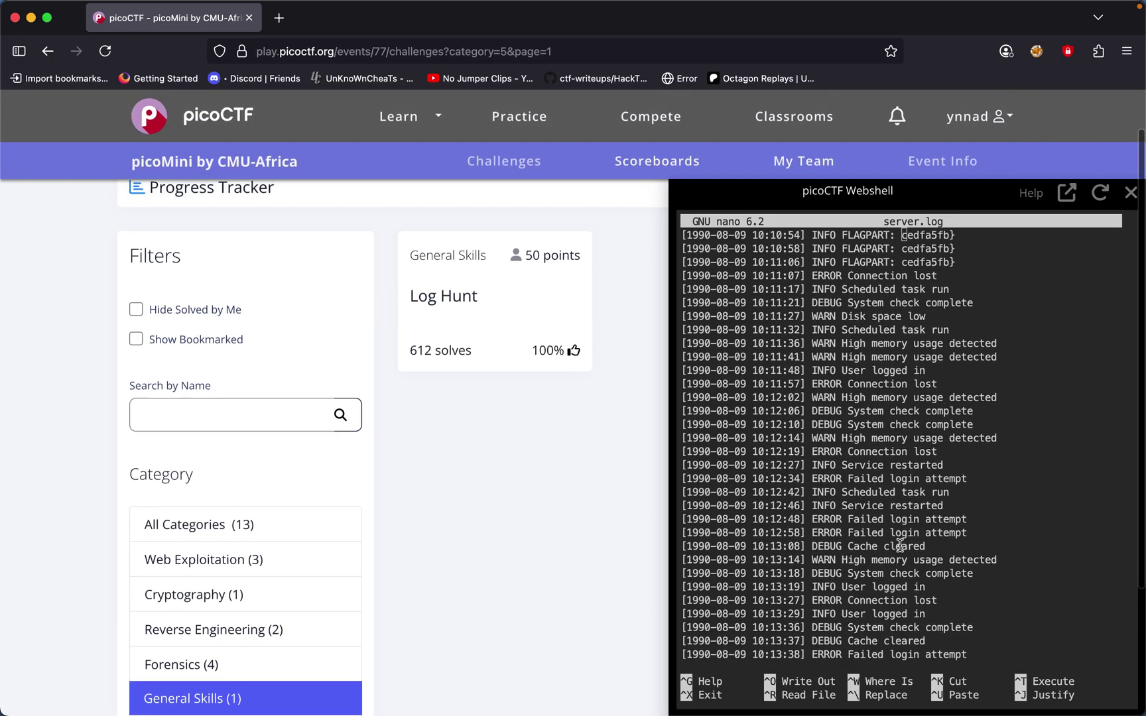
{"action": "scroll", "coordinate": [900, 545], "scroll_direction": "up", "scroll_amount": 3}
{"action": "scroll", "coordinate": [900, 545], "scroll_direction": "up", "scroll_amount": 1}
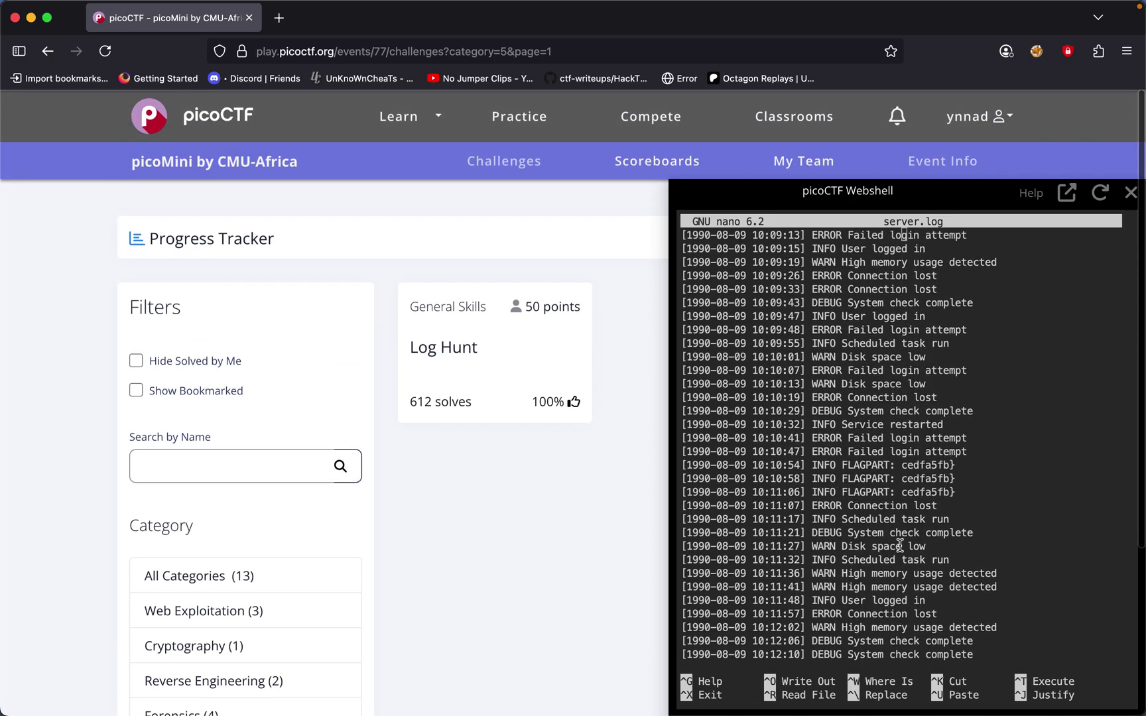
Select the closing fragment cedfa5fb} on the 10:10:54 line and reopen Log Hunt
{"action": "double_click", "coordinate": [922, 467]}
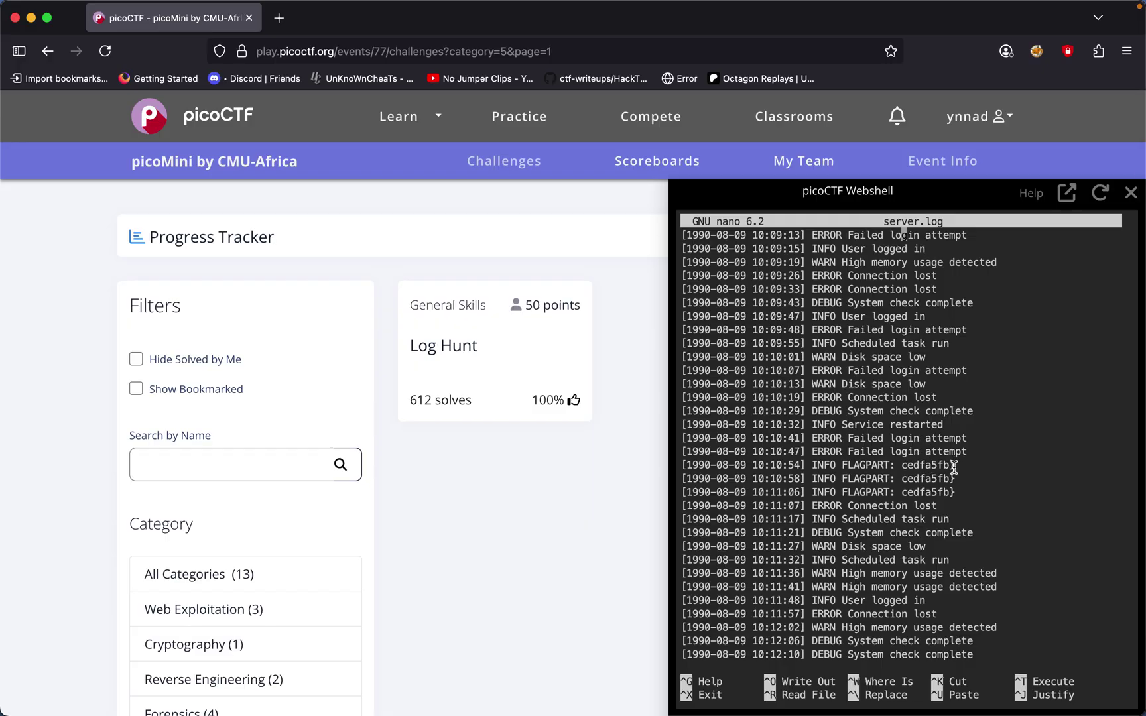
{"action": "left_click_drag", "start_coordinate": [955, 466], "coordinate": [901, 467]}
{"action": "key", "text": "super+c"}
{"action": "left_click", "coordinate": [512, 359]}
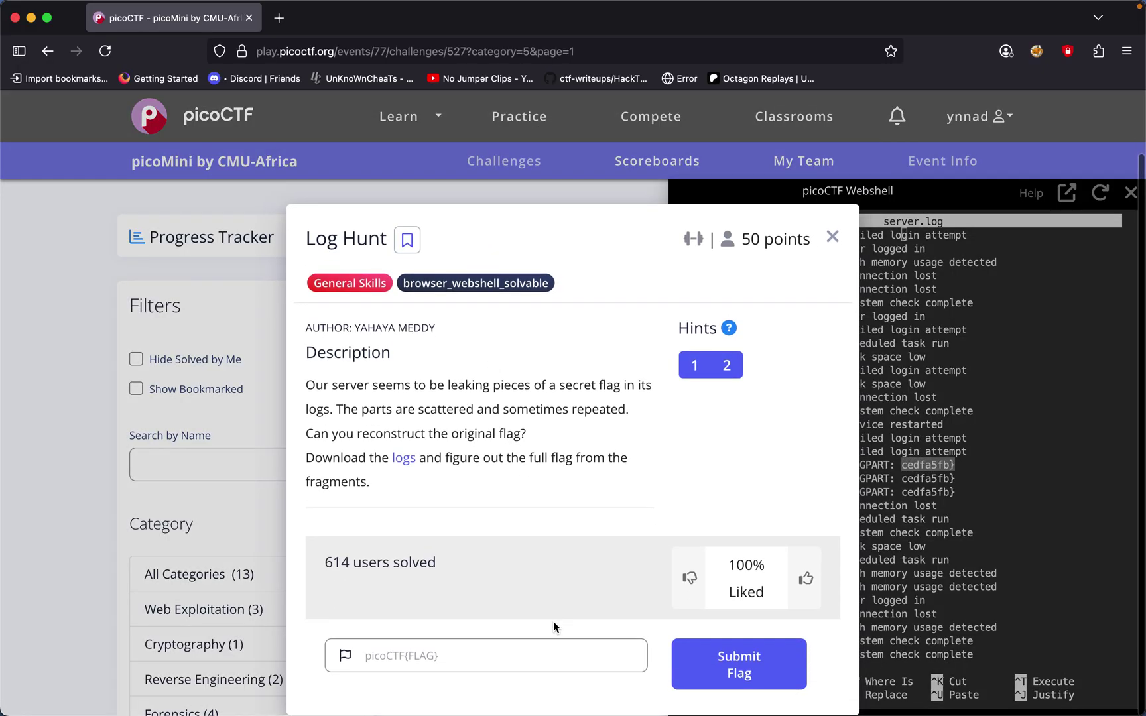
Paste cedfa5fb} into a new tab's address bar, then close the Log Hunt dialog and terminal window
{"action": "left_click", "coordinate": [278, 18]}
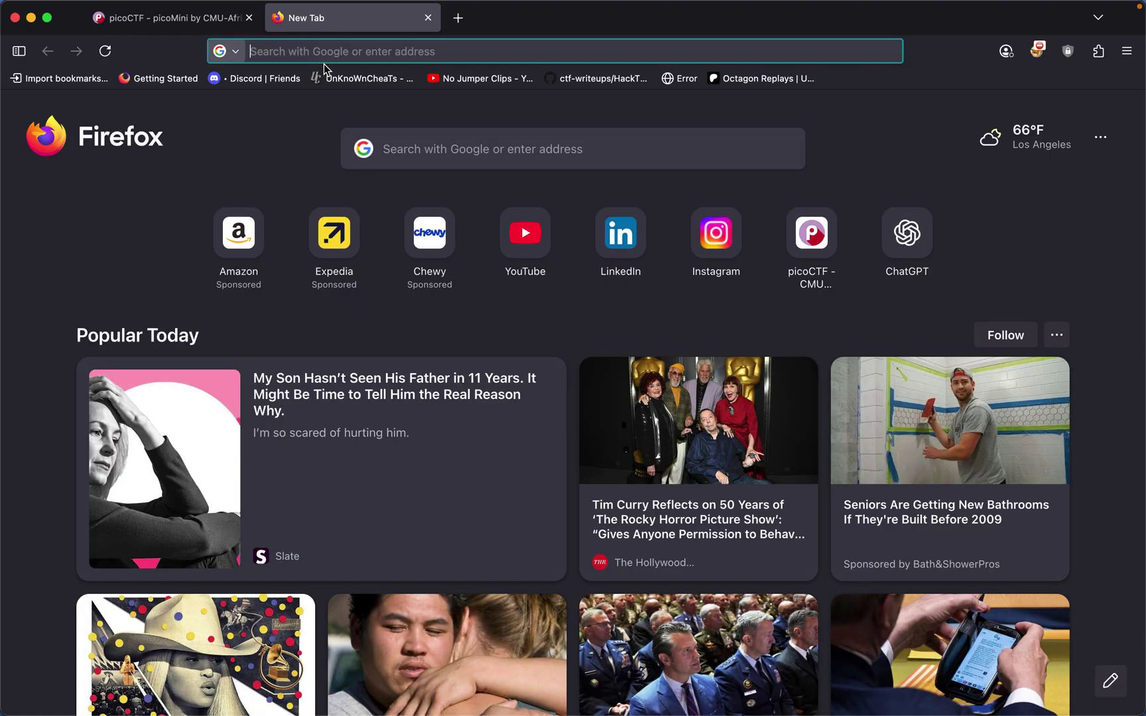
{"action": "left_click", "coordinate": [324, 55]}
{"action": "key", "text": "super+v"}
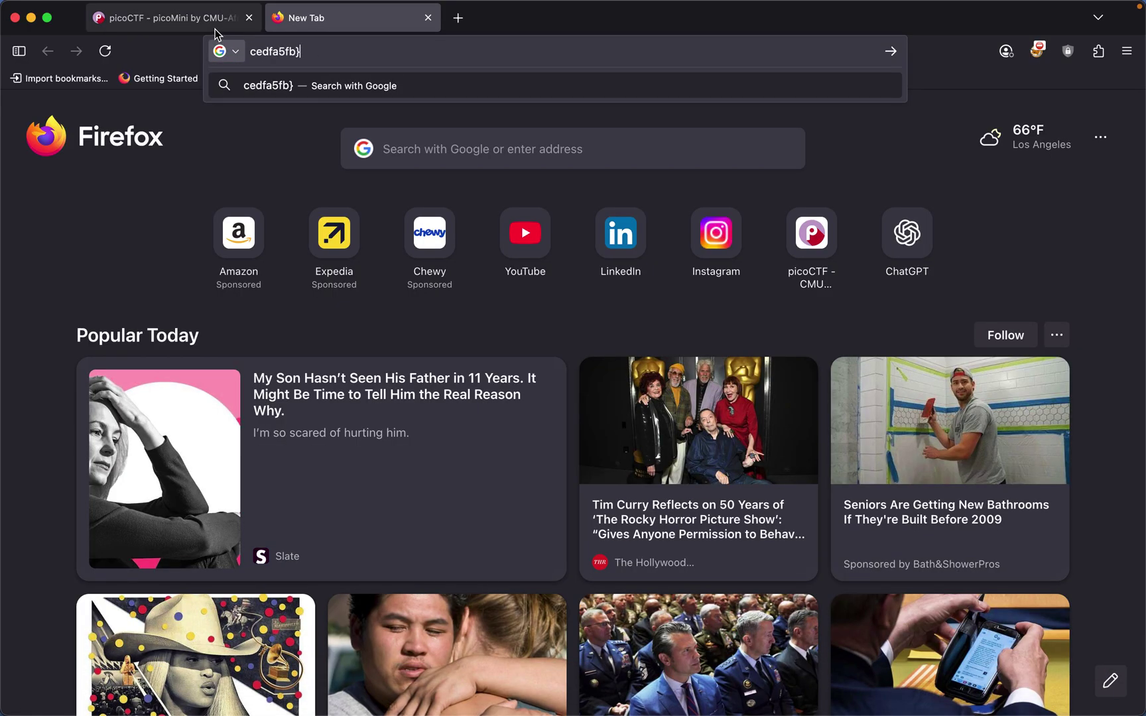
{"action": "left_click", "coordinate": [170, 18]}
{"action": "left_click", "coordinate": [982, 487]}
{"action": "key", "text": "alt+space"}
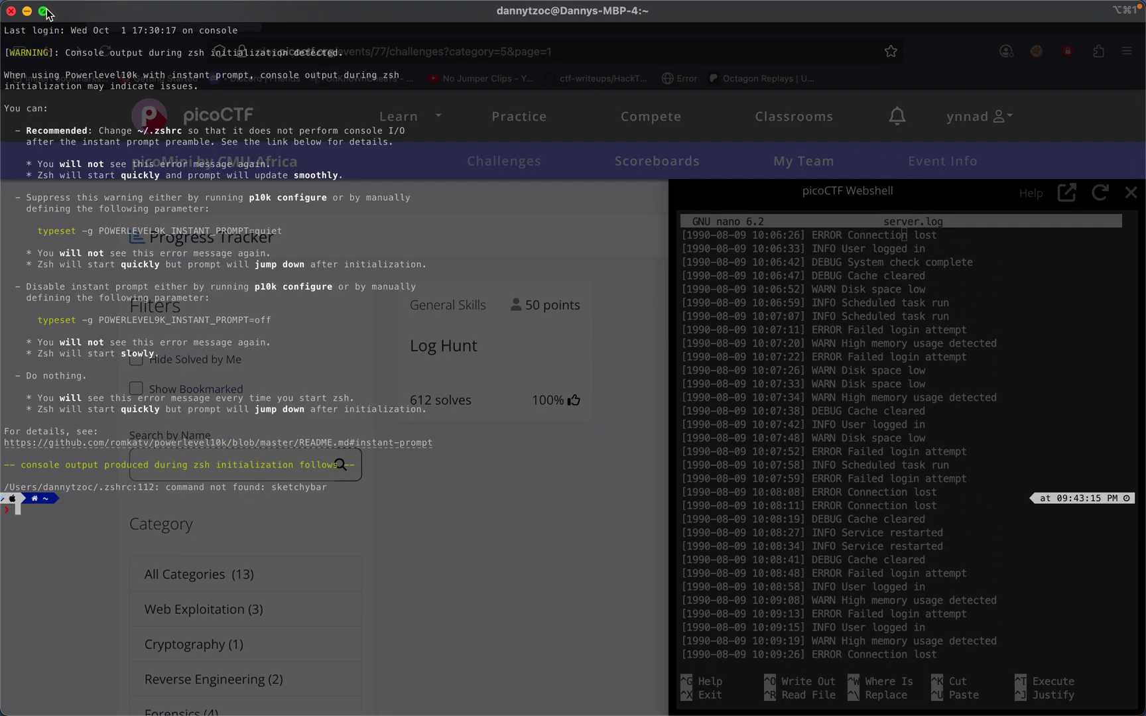
{"action": "left_click", "coordinate": [11, 11]}
{"action": "scroll", "coordinate": [969, 504], "scroll_direction": "up", "scroll_amount": 5}
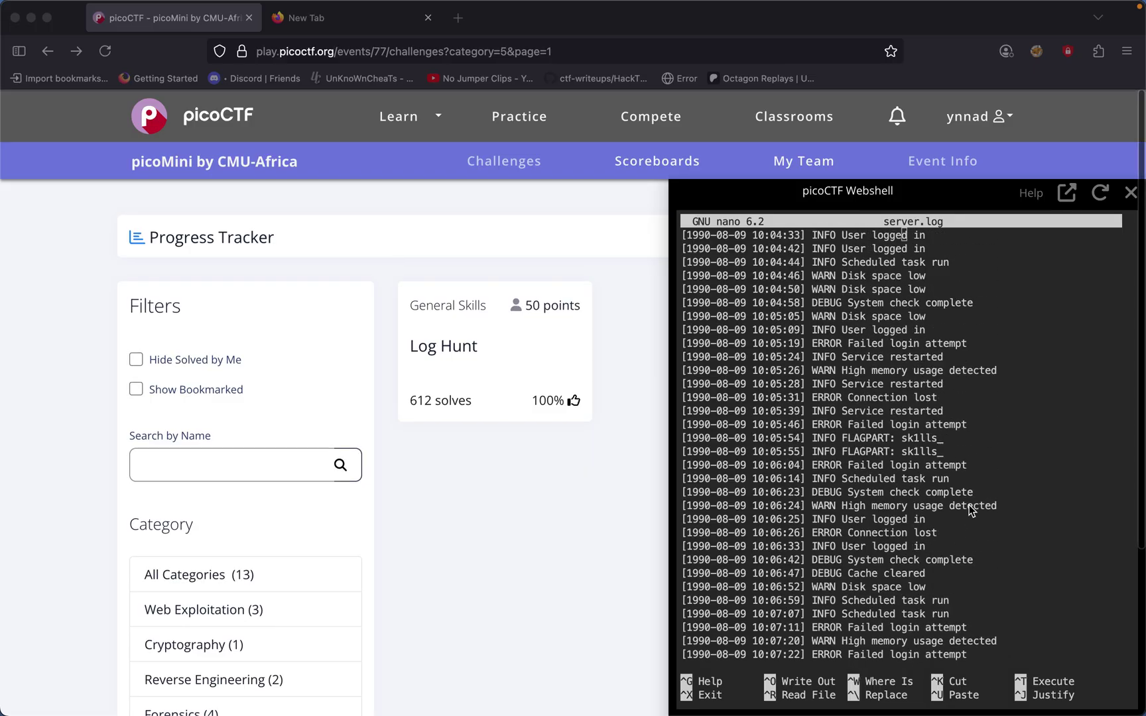
{"action": "scroll", "coordinate": [969, 505], "scroll_direction": "up", "scroll_amount": 5}
{"action": "scroll", "coordinate": [968, 505], "scroll_direction": "up", "scroll_amount": 8}
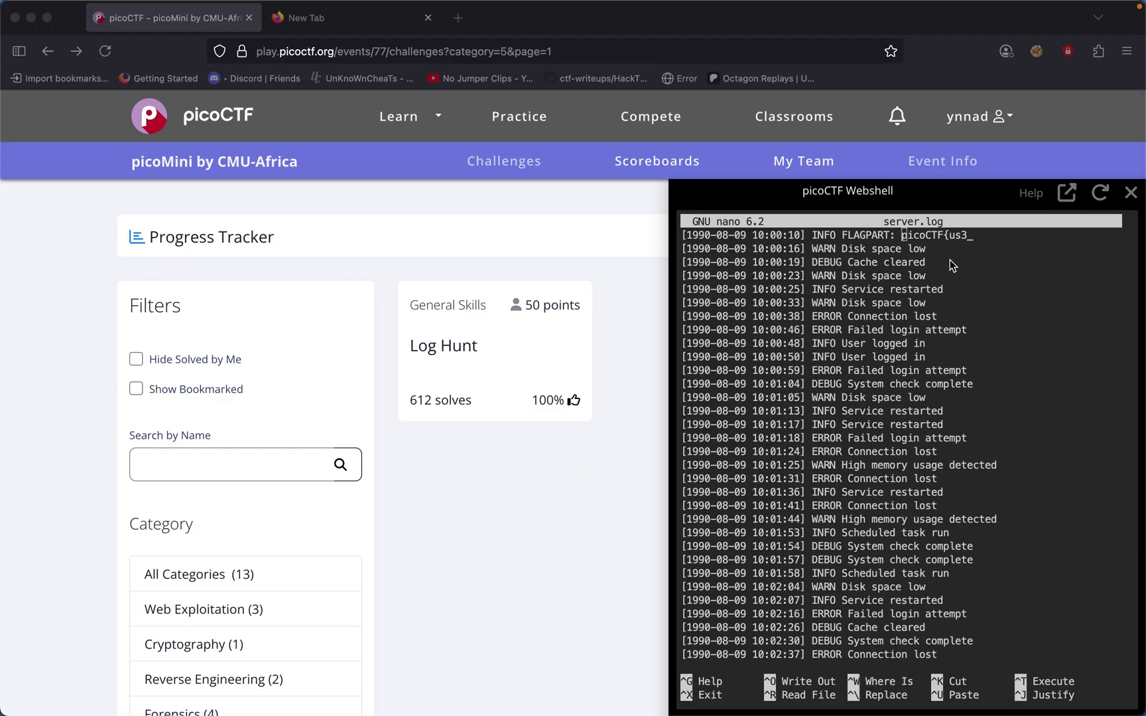
Copy the us3_ fragment from the log and select the picoCTF{us3_cedfa5fb} draft text
{"action": "left_click", "coordinate": [968, 235]}
{"action": "left_click_drag", "start_coordinate": [974, 235], "coordinate": [903, 238]}
{"action": "key", "text": "super+c"}
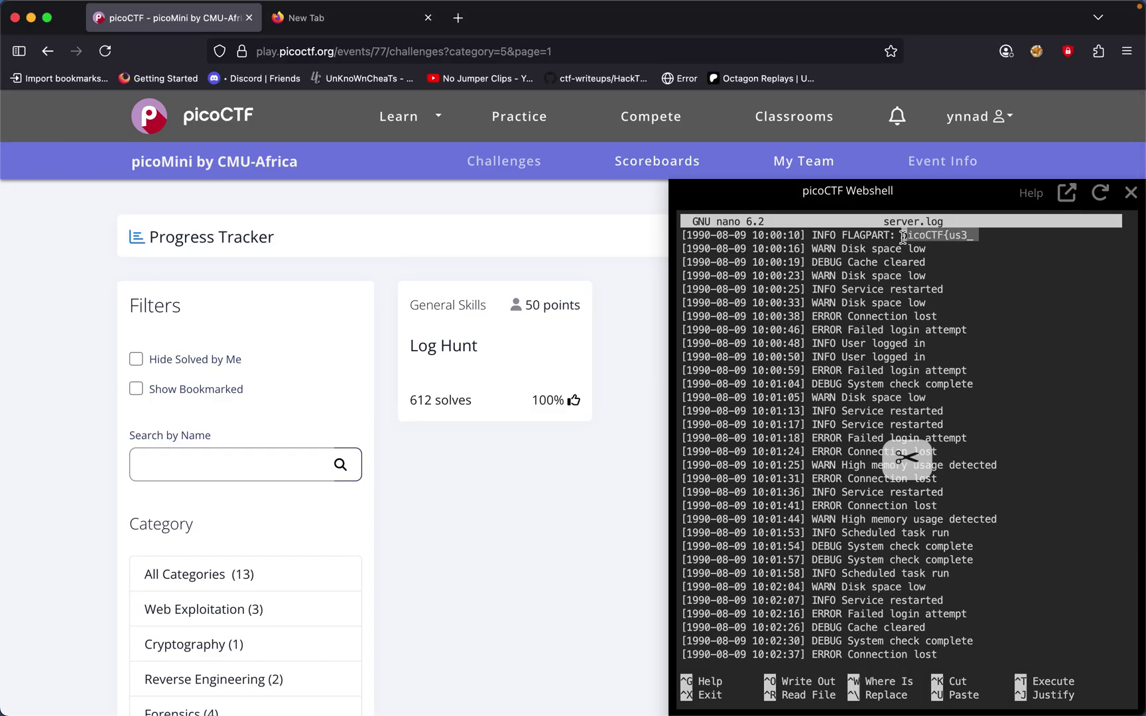
{"action": "left_click", "coordinate": [485, 333]}
{"action": "left_click", "coordinate": [323, 19]}
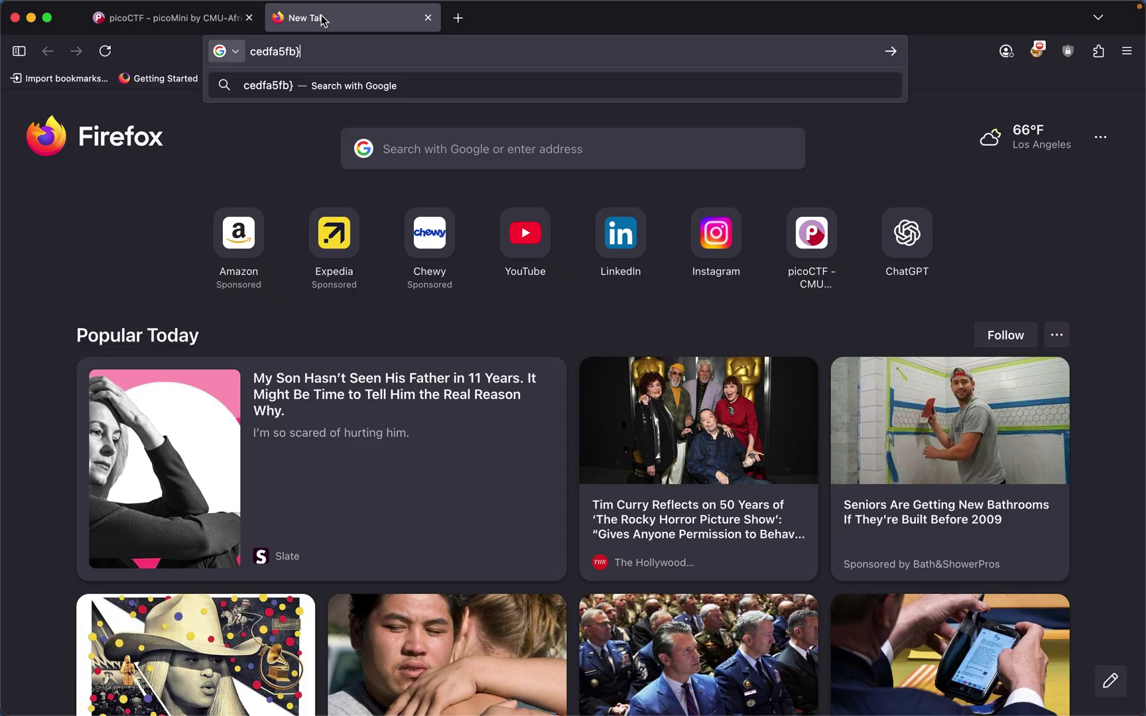
{"action": "left_click", "coordinate": [254, 53]}
{"action": "type", "text": "picoCTF{us3_"}
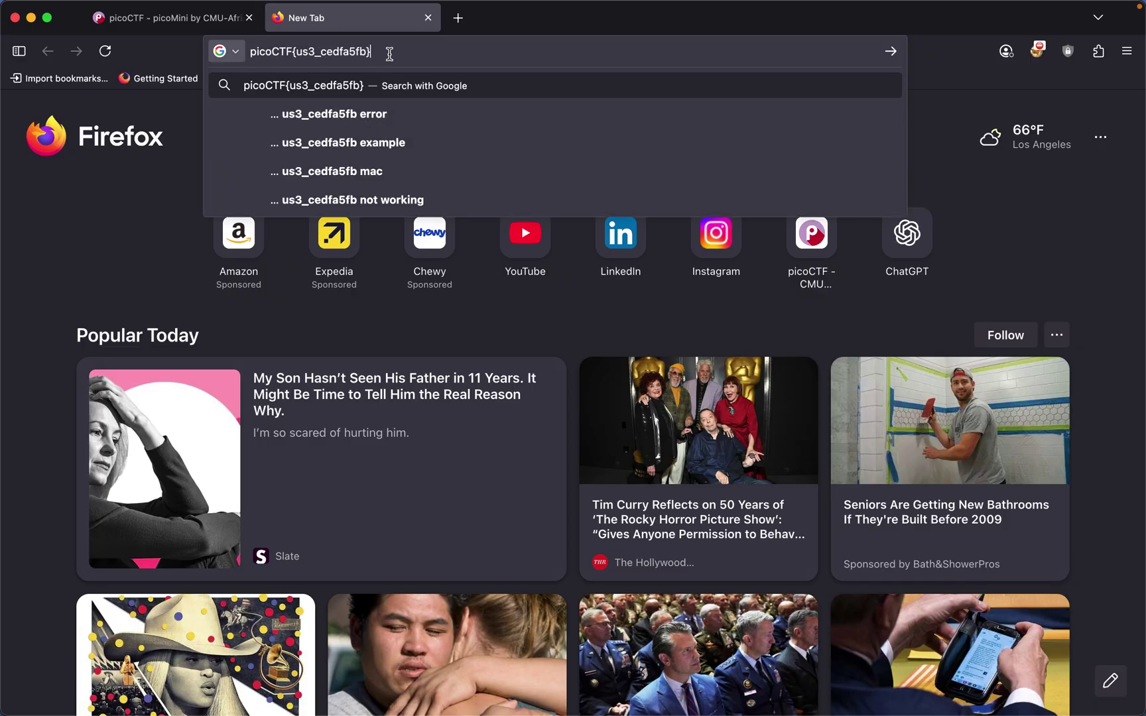
{"action": "left_click_drag", "start_coordinate": [389, 51], "coordinate": [226, 51]}
Submit picoCTF{us3_cedfa5fb} to Log Hunt, see it rejected, and close the dialog
{"action": "left_click", "coordinate": [207, 19]}
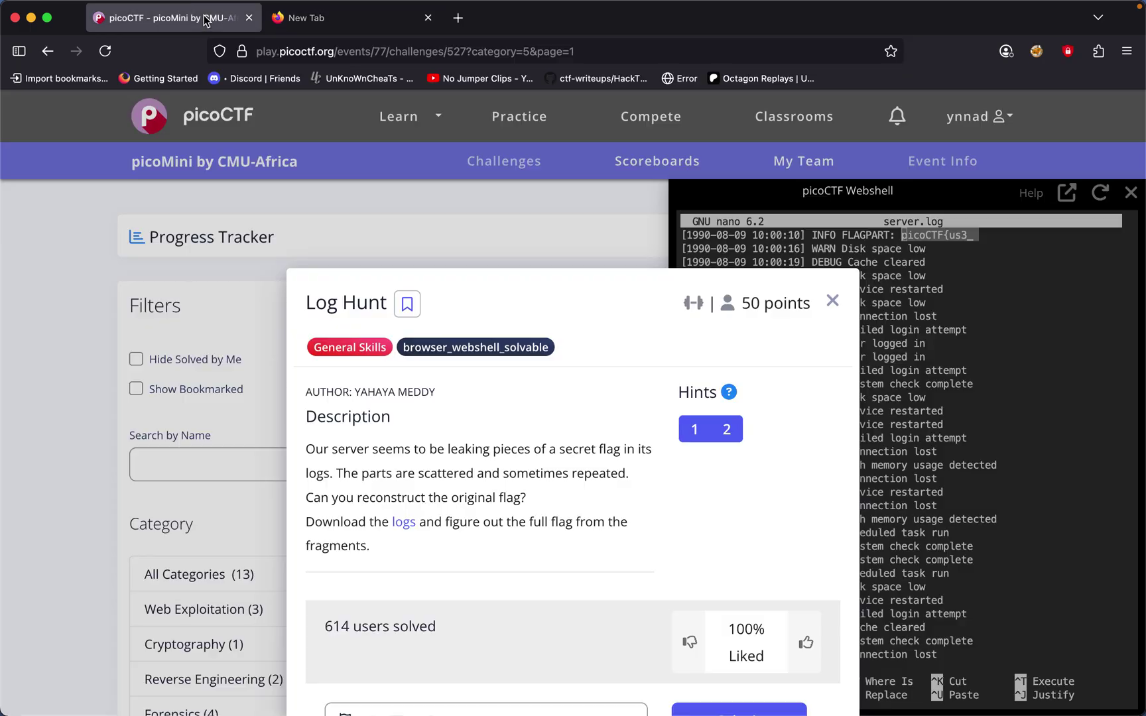
{"action": "left_click", "coordinate": [448, 645]}
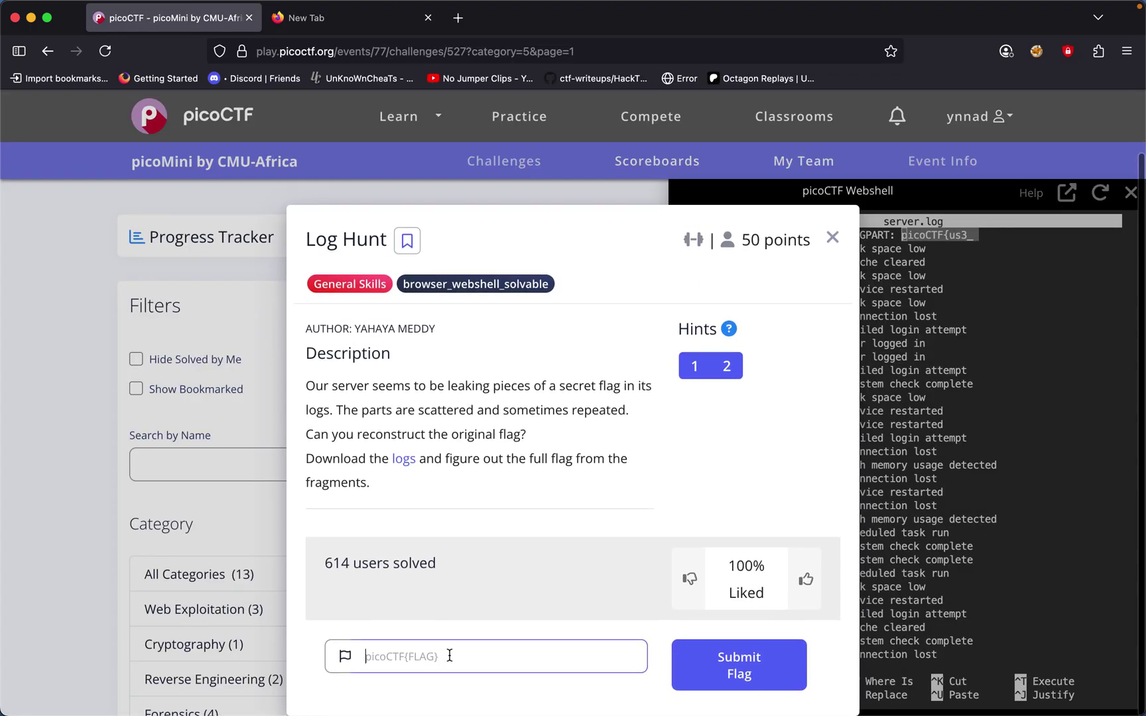
{"action": "key", "text": "ctrl+v"}
{"action": "left_click", "coordinate": [724, 663]}
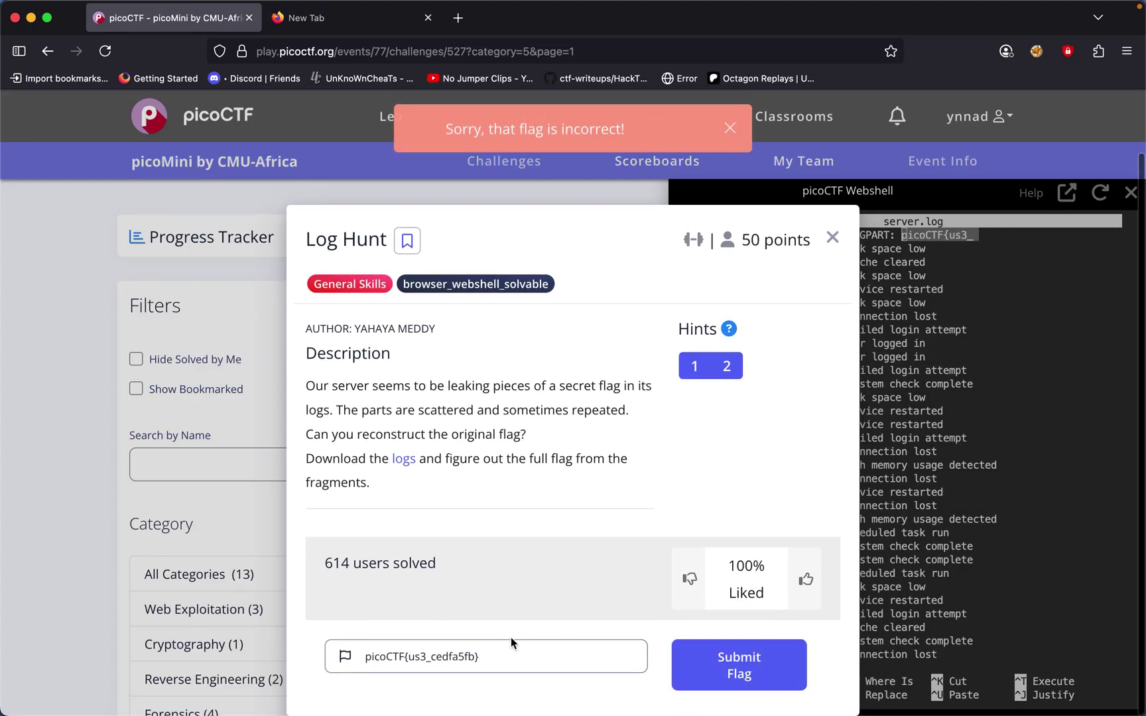
{"action": "left_click", "coordinate": [958, 462]}
{"action": "scroll", "coordinate": [957, 461], "scroll_direction": "down", "scroll_amount": 5}
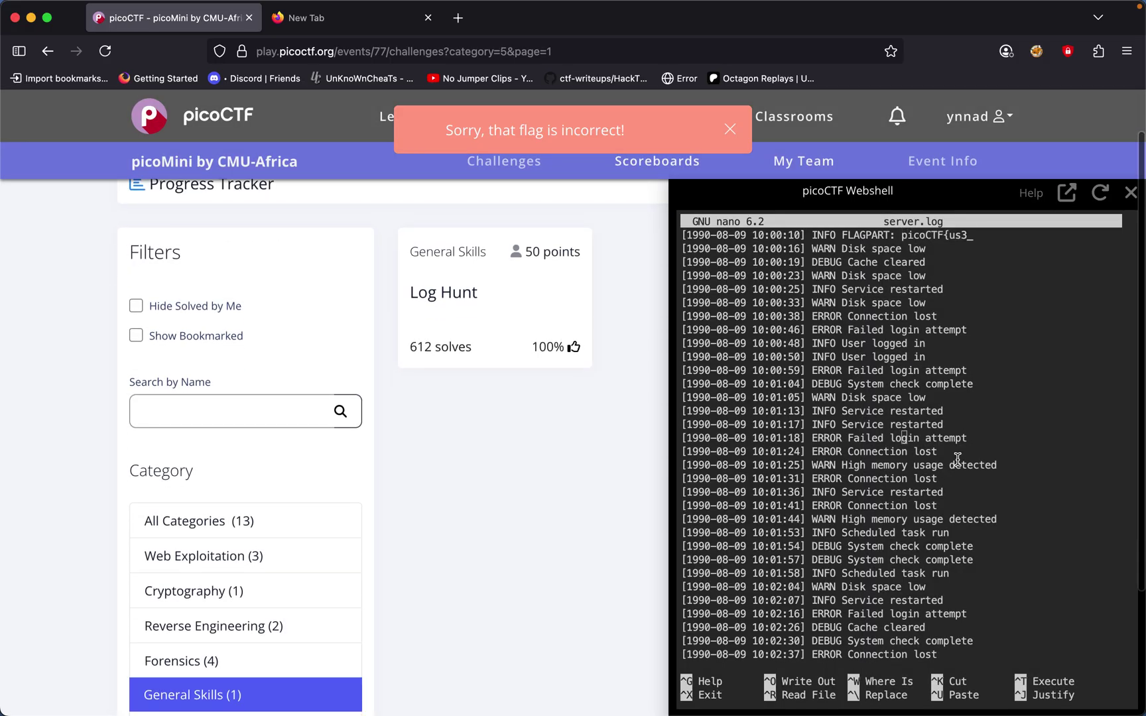
{"action": "scroll", "coordinate": [957, 460], "scroll_direction": "down", "scroll_amount": 5}
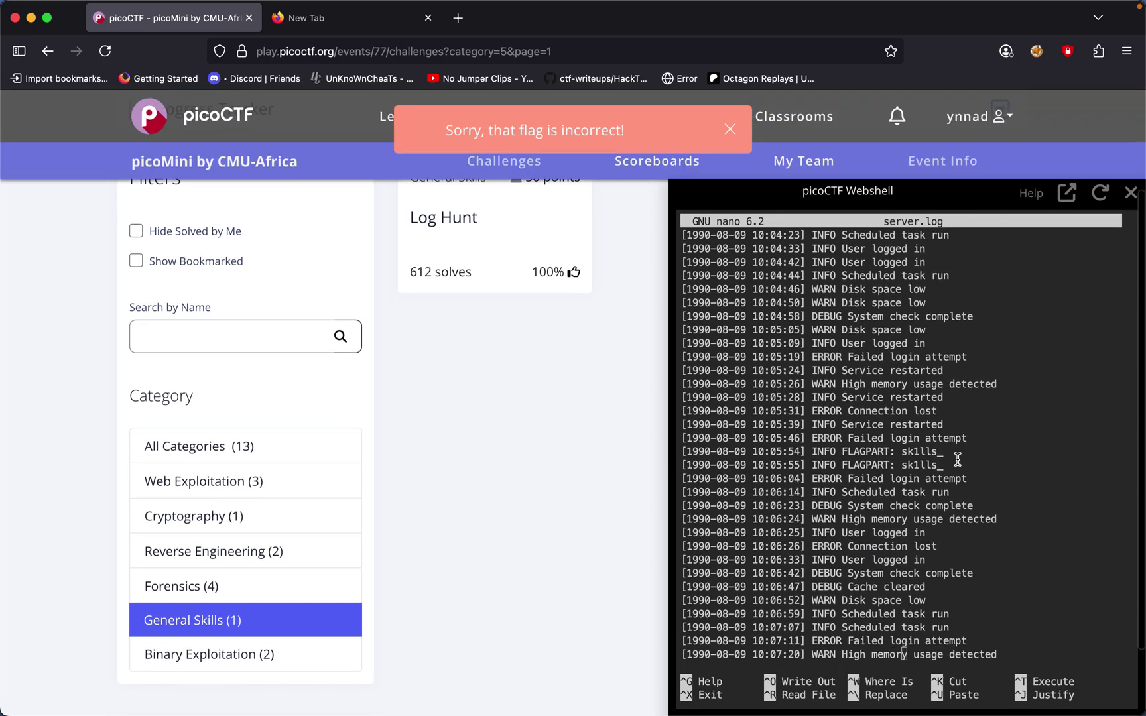
Insert the sk1lls_ fragment after us3_ in the draft flag and select it all
{"action": "double_click", "coordinate": [916, 452]}
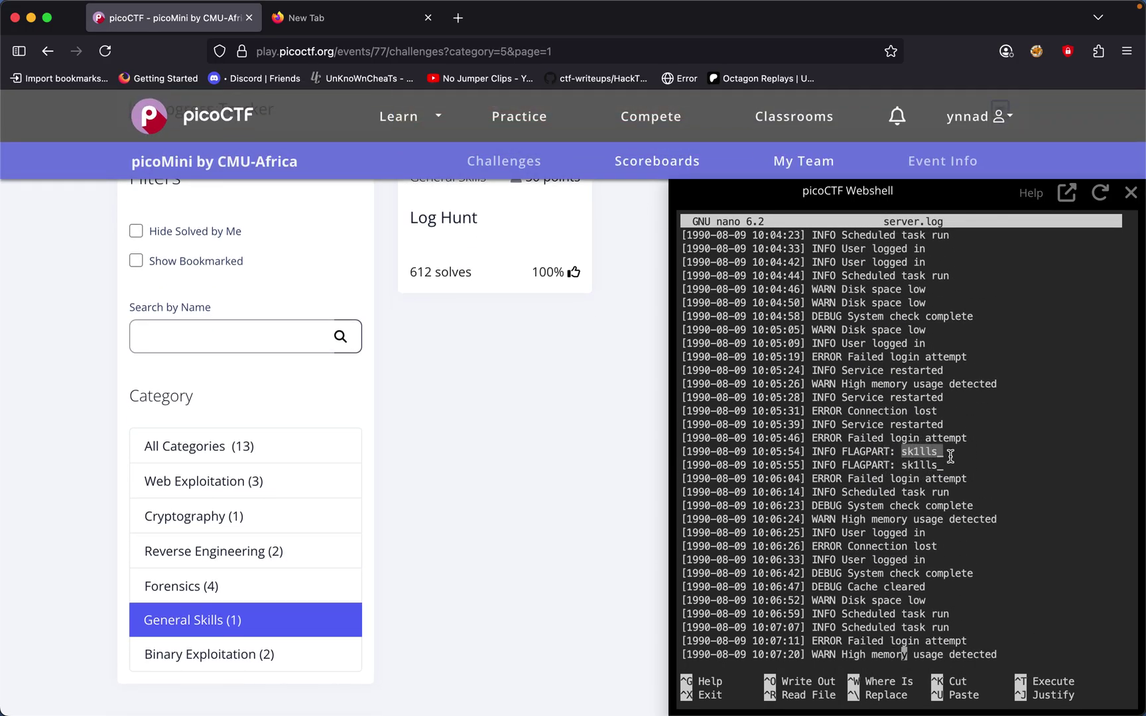
{"action": "left_click", "coordinate": [345, 30]}
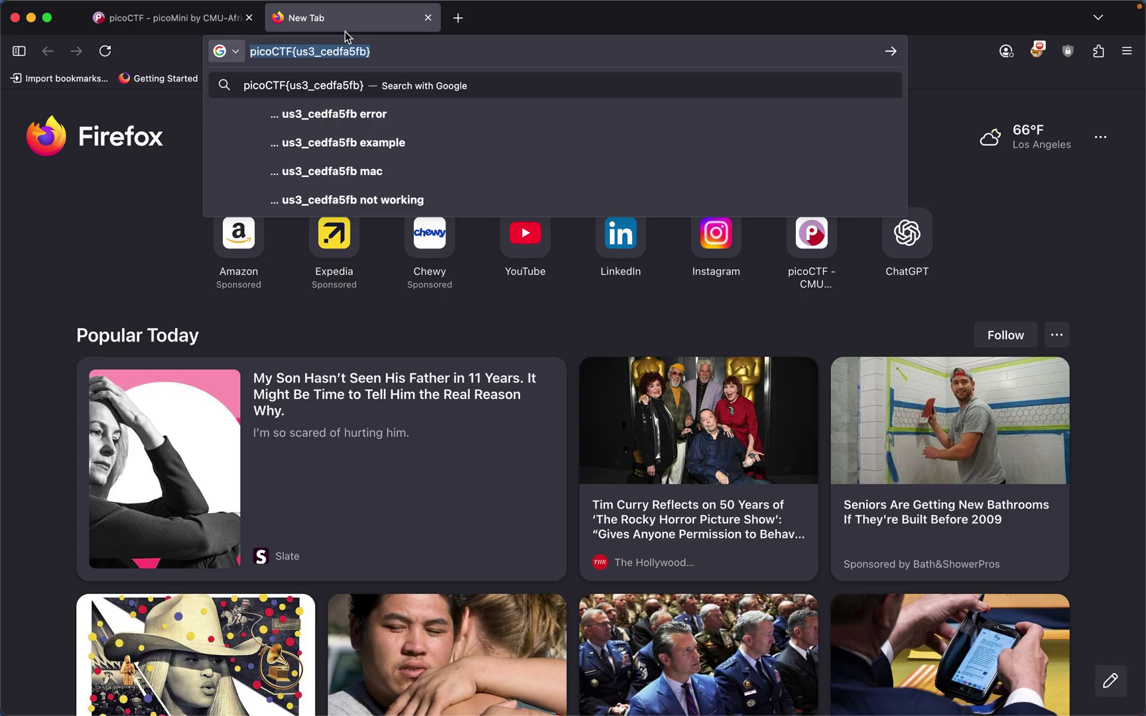
{"action": "left_click", "coordinate": [314, 51]}
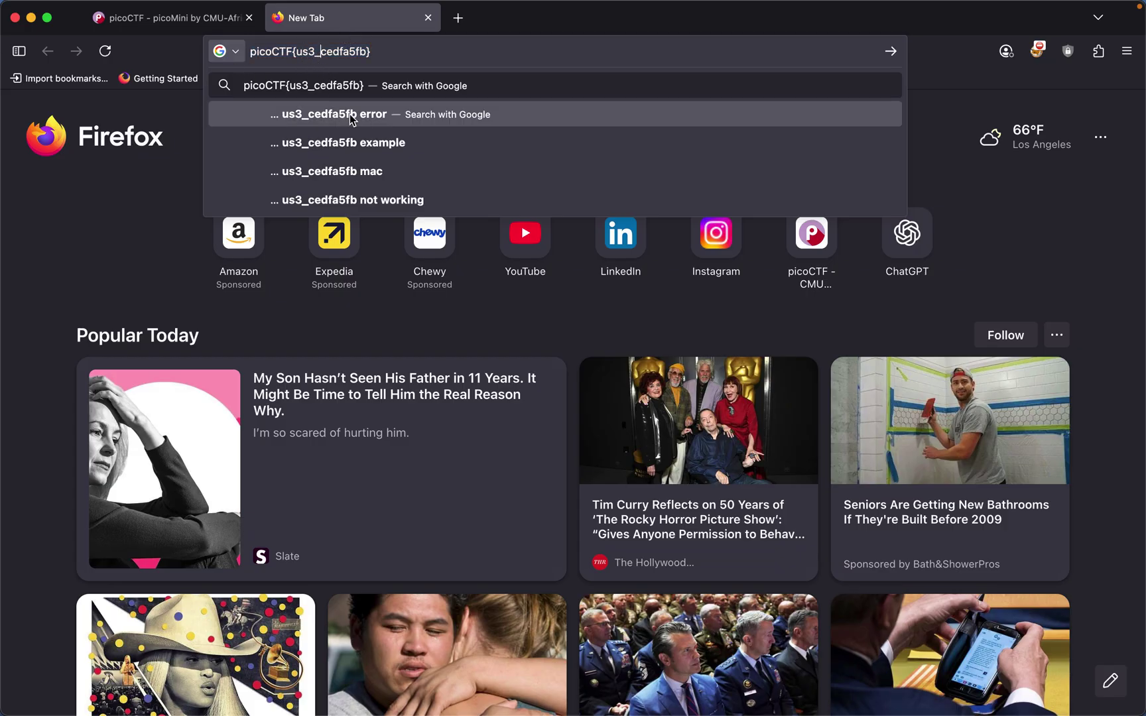
{"action": "key", "text": "super+v"}
{"action": "left_click_drag", "start_coordinate": [435, 51], "coordinate": [226, 52]}
{"action": "key", "text": "super+c"}
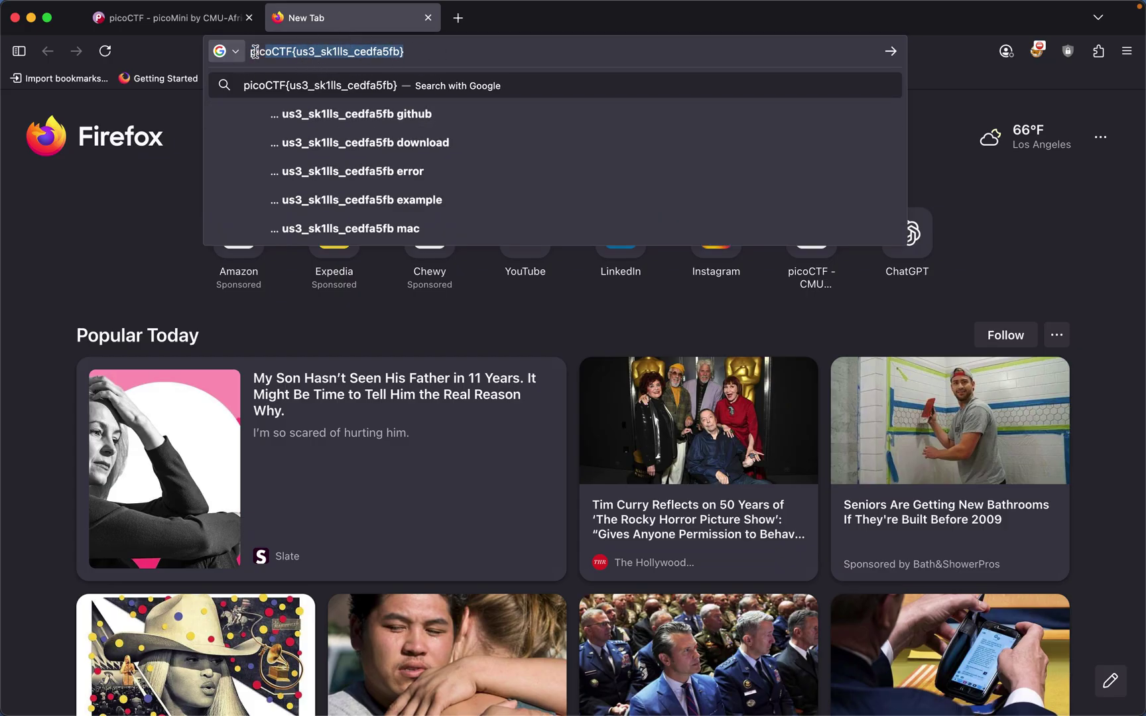
Submit picoCTF{us3_sk1lls_cedfa5fb} to Log Hunt and close the rejection dialog
{"action": "left_click", "coordinate": [170, 18]}
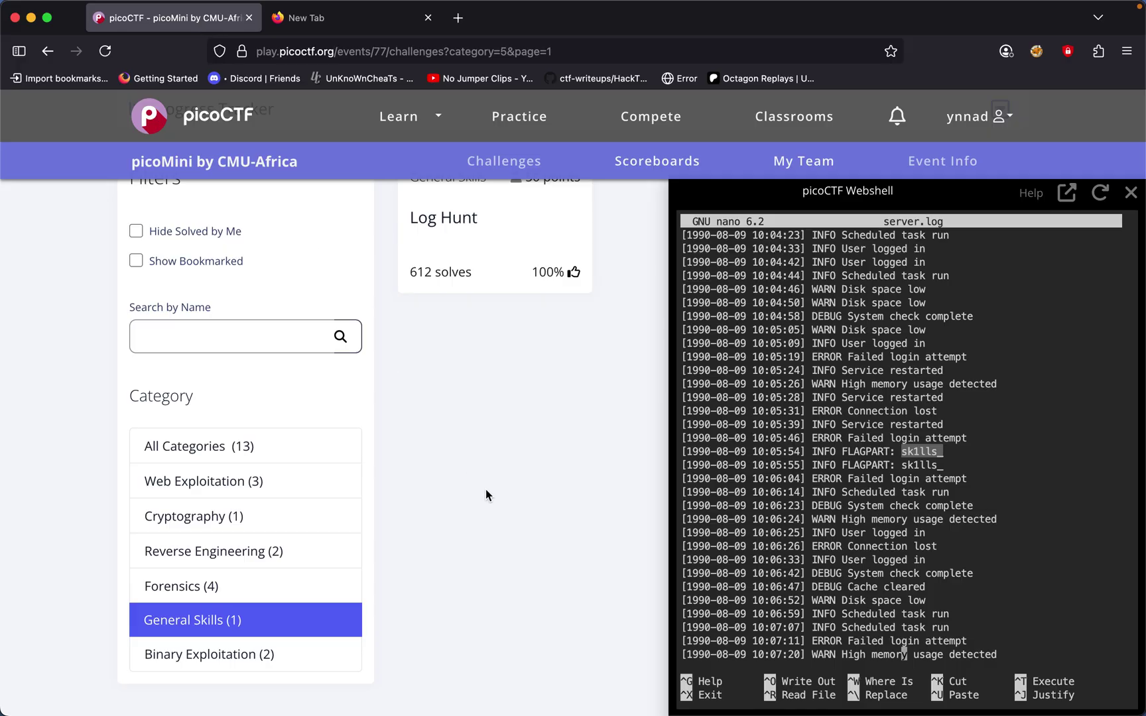
{"action": "left_click", "coordinate": [491, 267]}
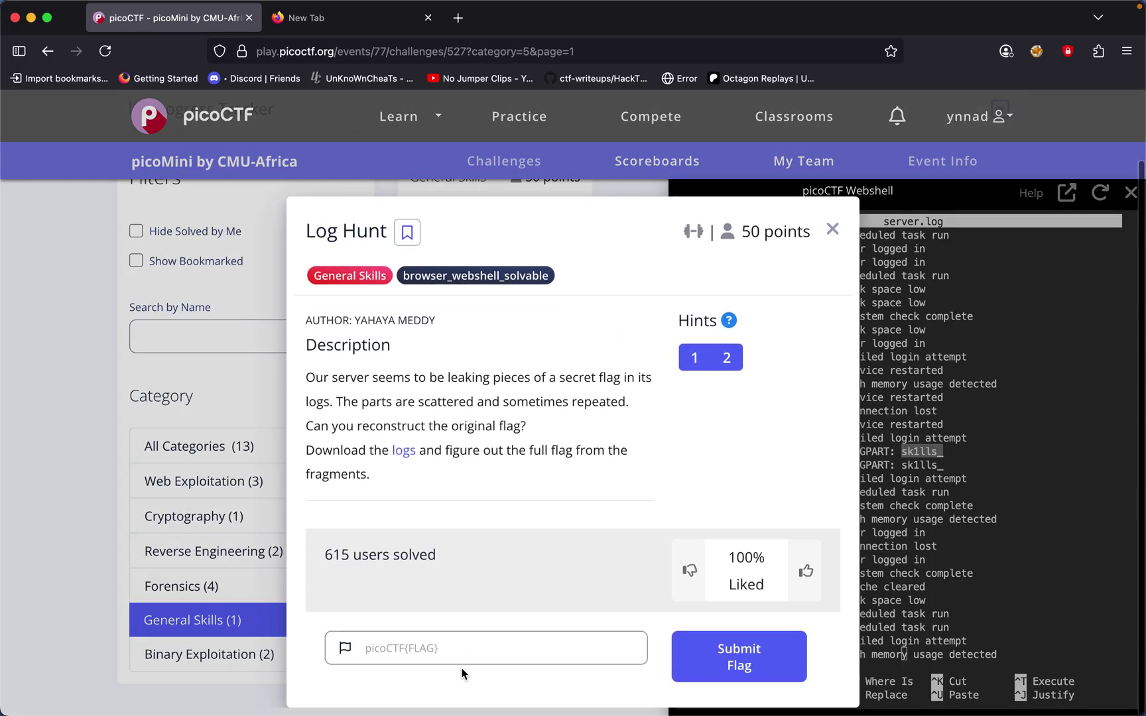
{"action": "key", "text": "super+v"}
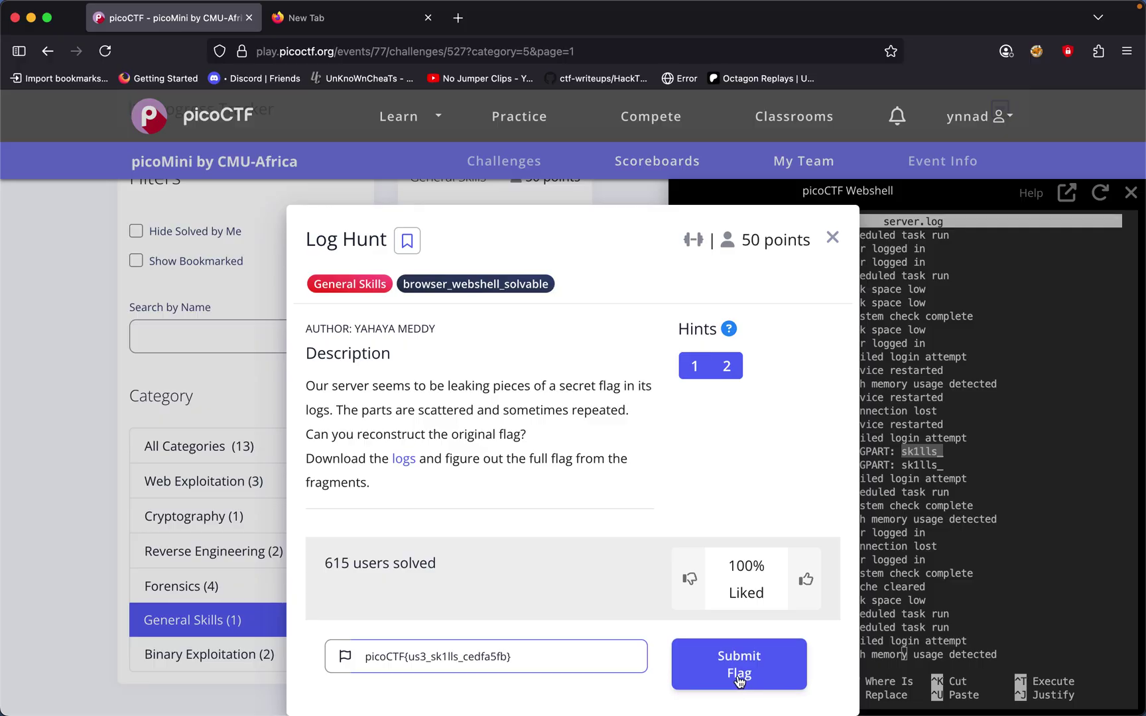
{"action": "left_click", "coordinate": [739, 678]}
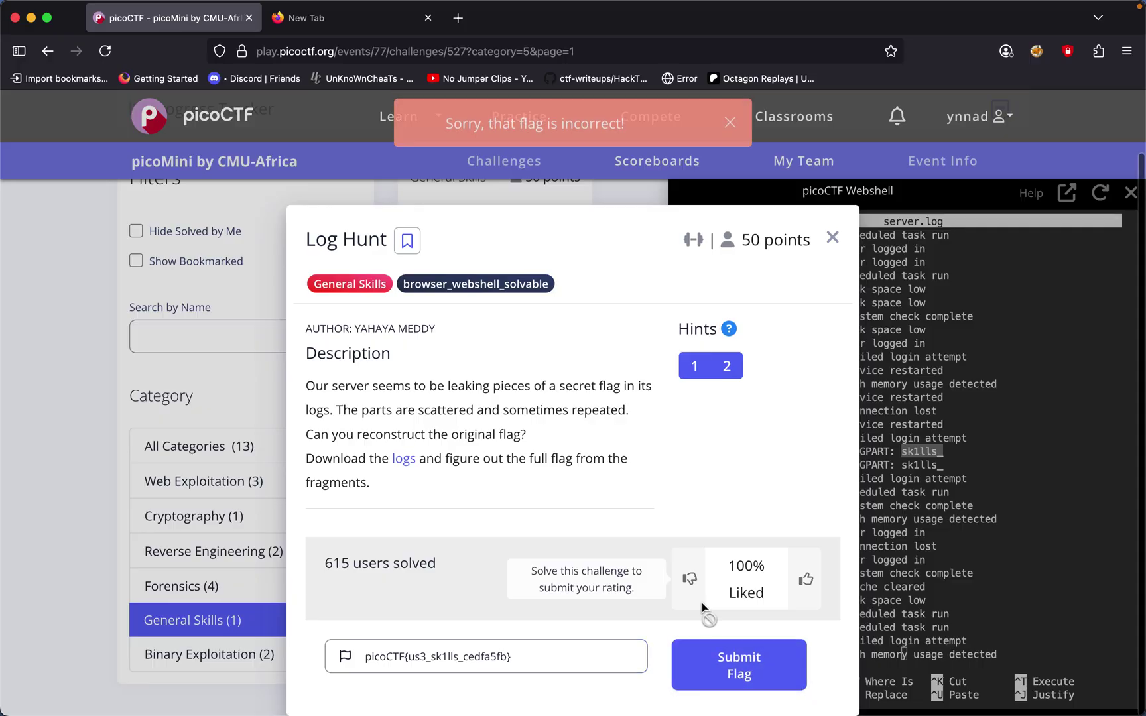
{"action": "left_click", "coordinate": [954, 536]}
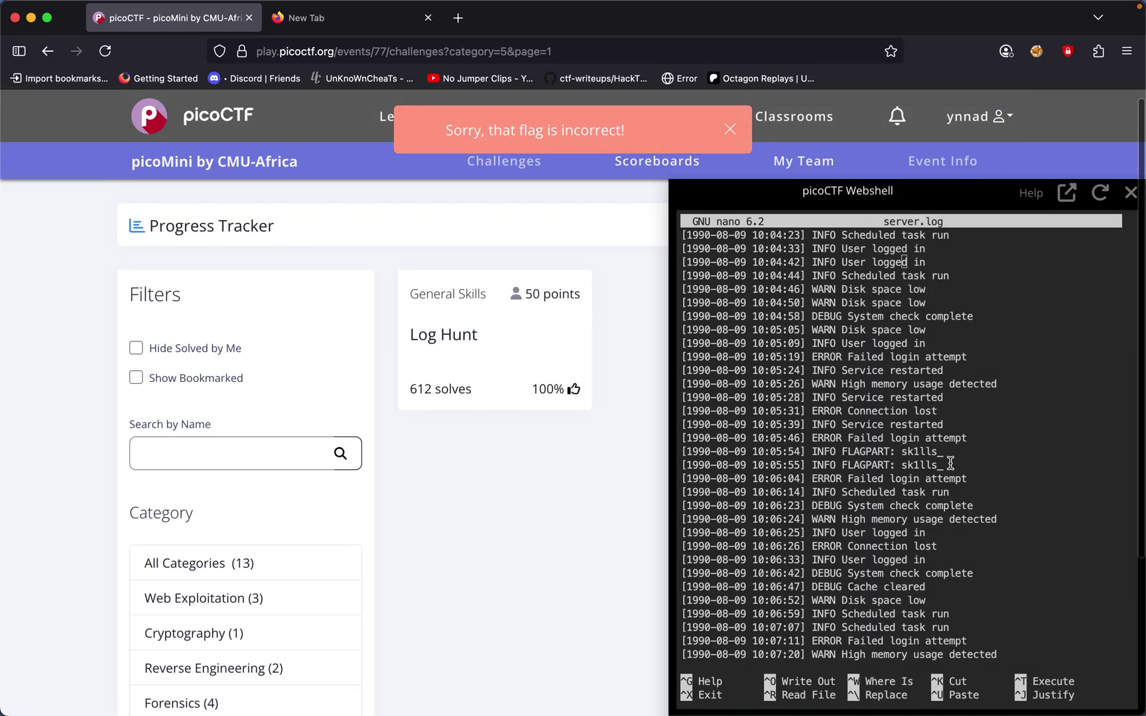
{"action": "scroll", "coordinate": [950, 463], "scroll_direction": "up", "scroll_amount": 5}
{"action": "scroll", "coordinate": [951, 464], "scroll_direction": "down", "scroll_amount": 1}
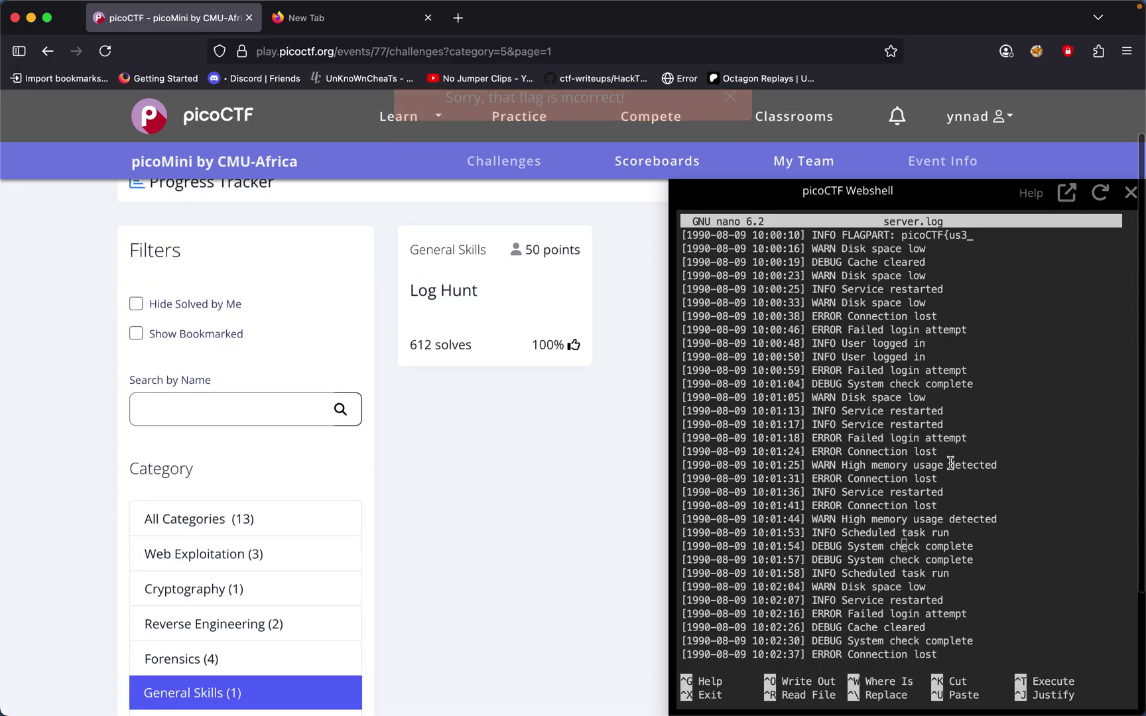
{"action": "scroll", "coordinate": [950, 463], "scroll_direction": "down", "scroll_amount": 5}
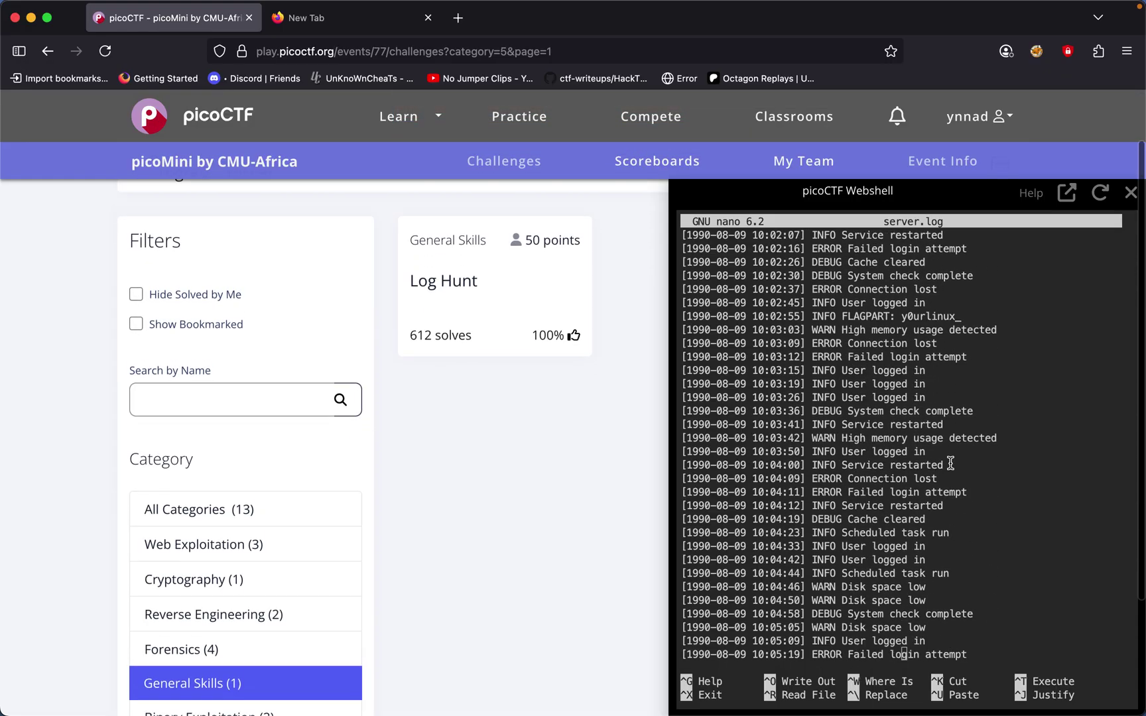
Insert the y0urlinux_ fragment after us3_ and select the completed flag
{"action": "double_click", "coordinate": [933, 316]}
{"action": "key", "text": "super+c"}
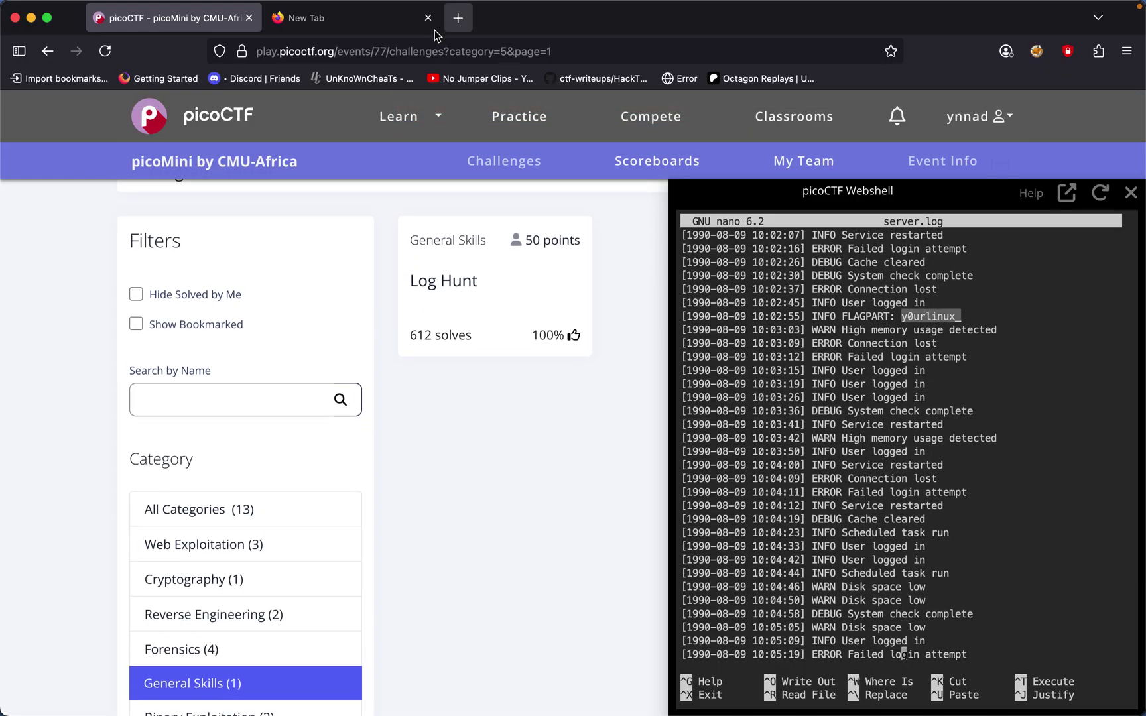
{"action": "left_click", "coordinate": [358, 25]}
{"action": "left_click", "coordinate": [350, 51]}
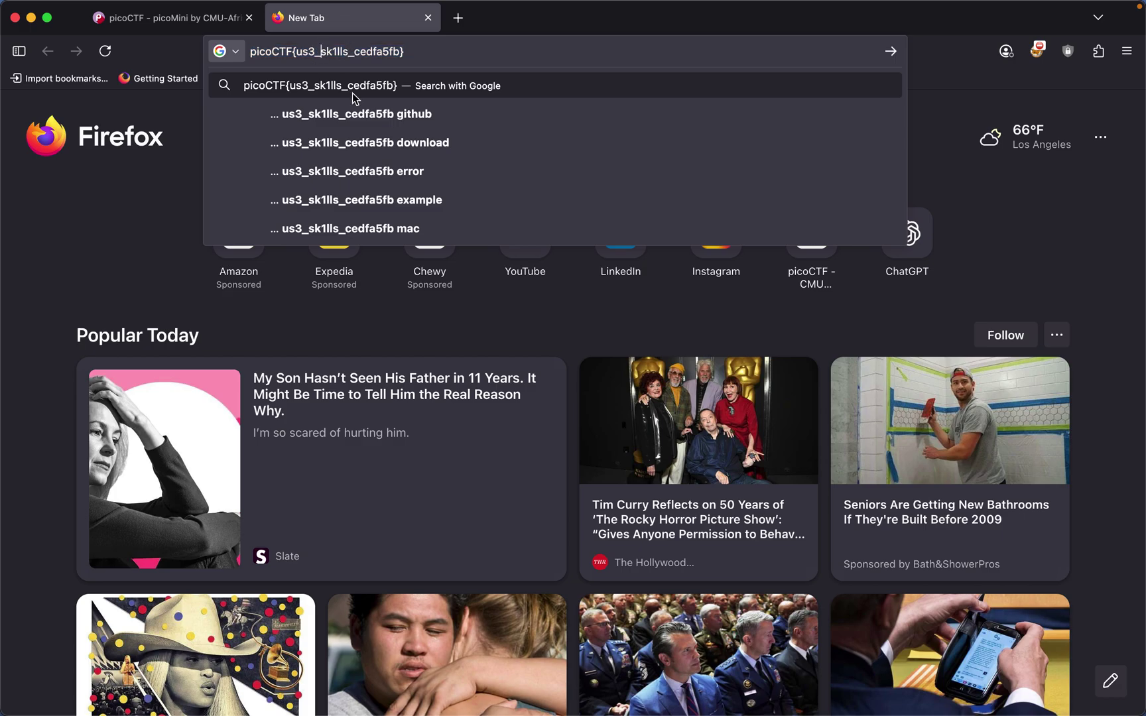
{"action": "key", "text": "super+v"}
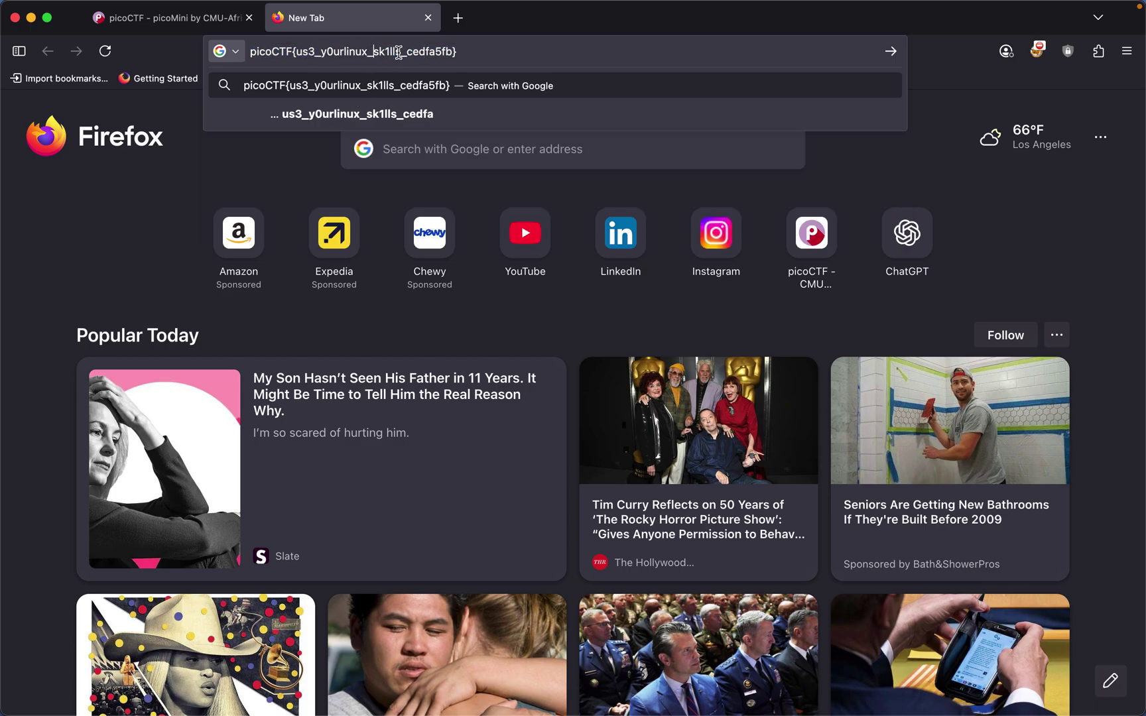
{"action": "triple_click", "coordinate": [398, 51]}
{"action": "key", "text": "super+c"}
{"action": "left_click", "coordinate": [224, 10]}
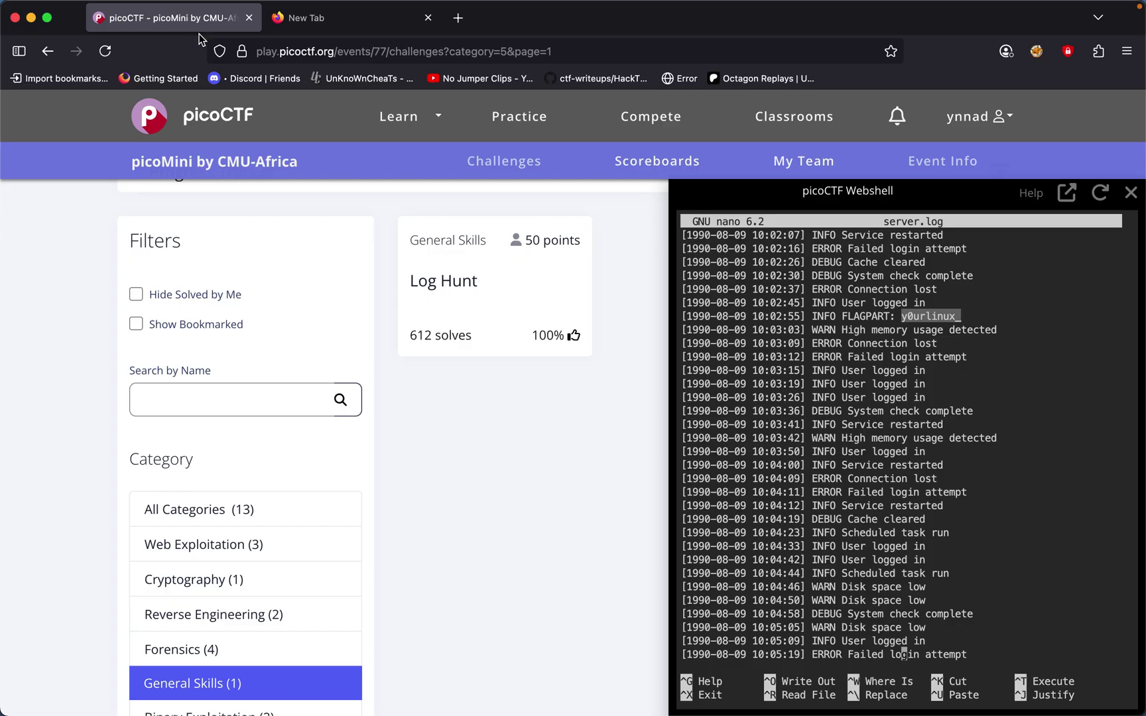
{"action": "left_click", "coordinate": [466, 333]}
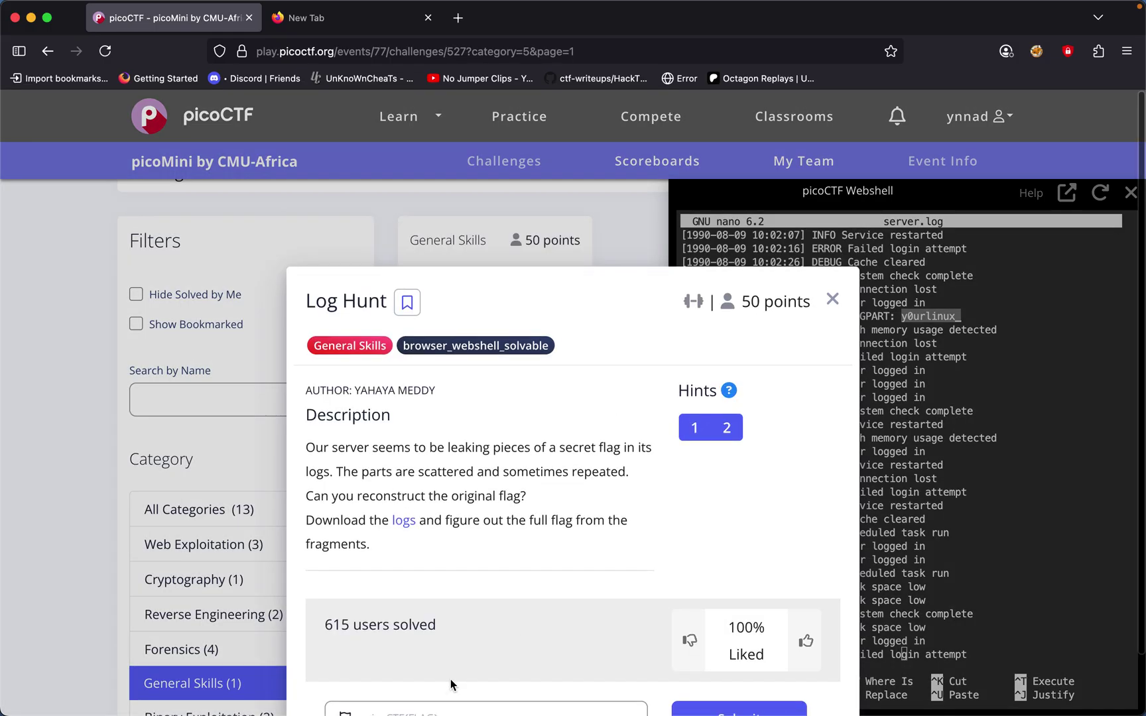
{"action": "scroll", "coordinate": [502, 630], "scroll_direction": "down", "scroll_amount": 2}
{"action": "left_click", "coordinate": [434, 660]}
{"action": "key", "text": "super+v"}
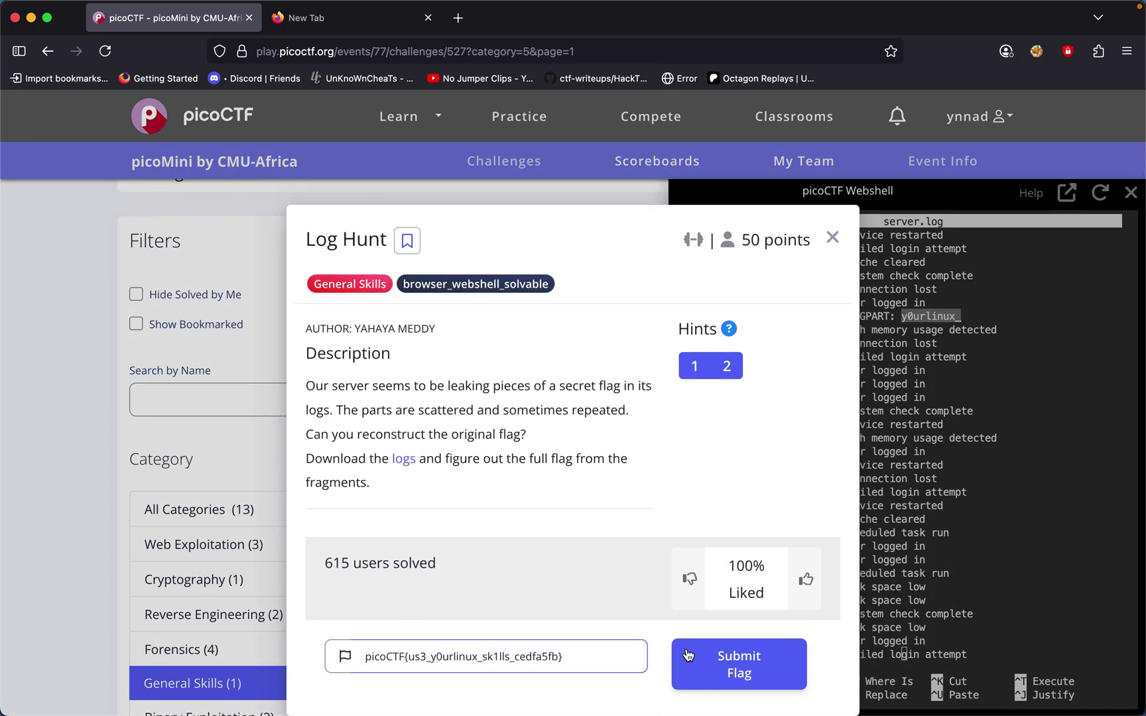
{"action": "left_click", "coordinate": [689, 655]}
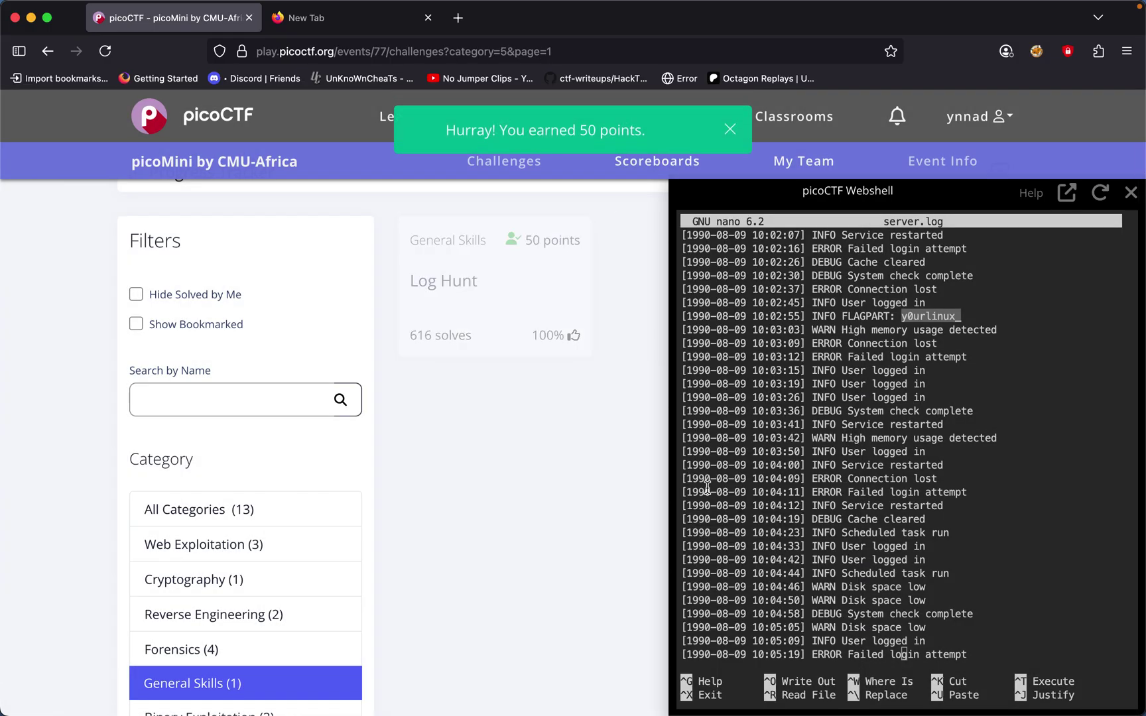
{"action": "mouse_move", "coordinate": [754, 5]}
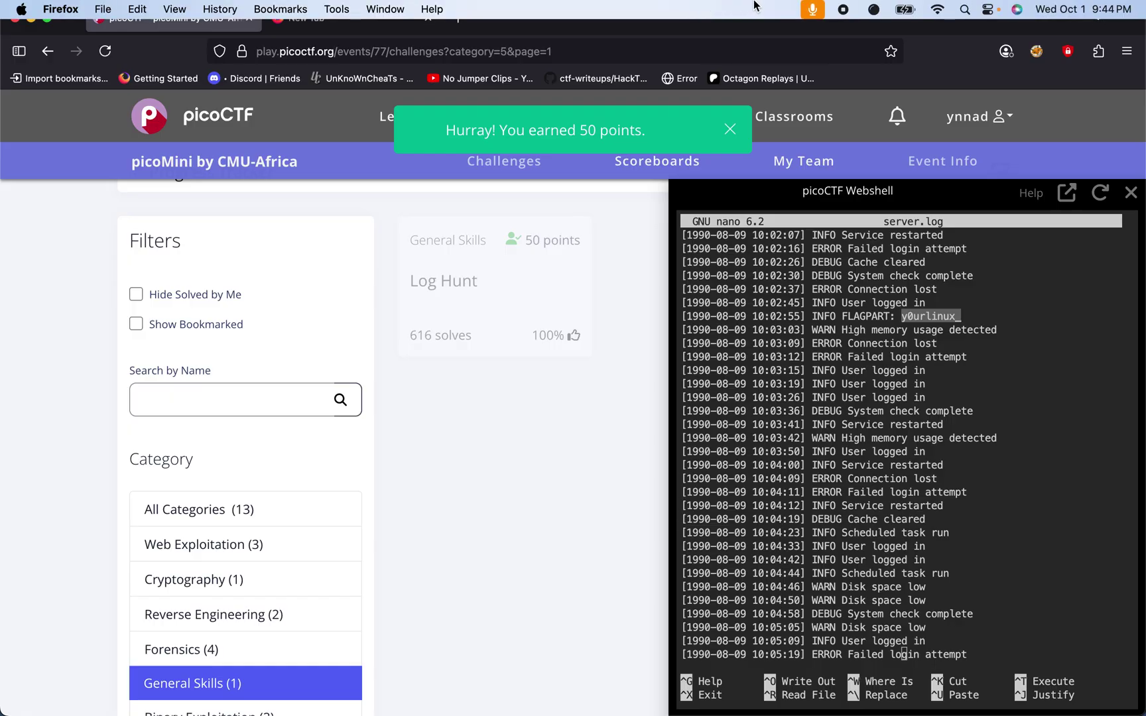
{"action": "scroll", "coordinate": [842, 459], "scroll_direction": "down", "scroll_amount": 5}
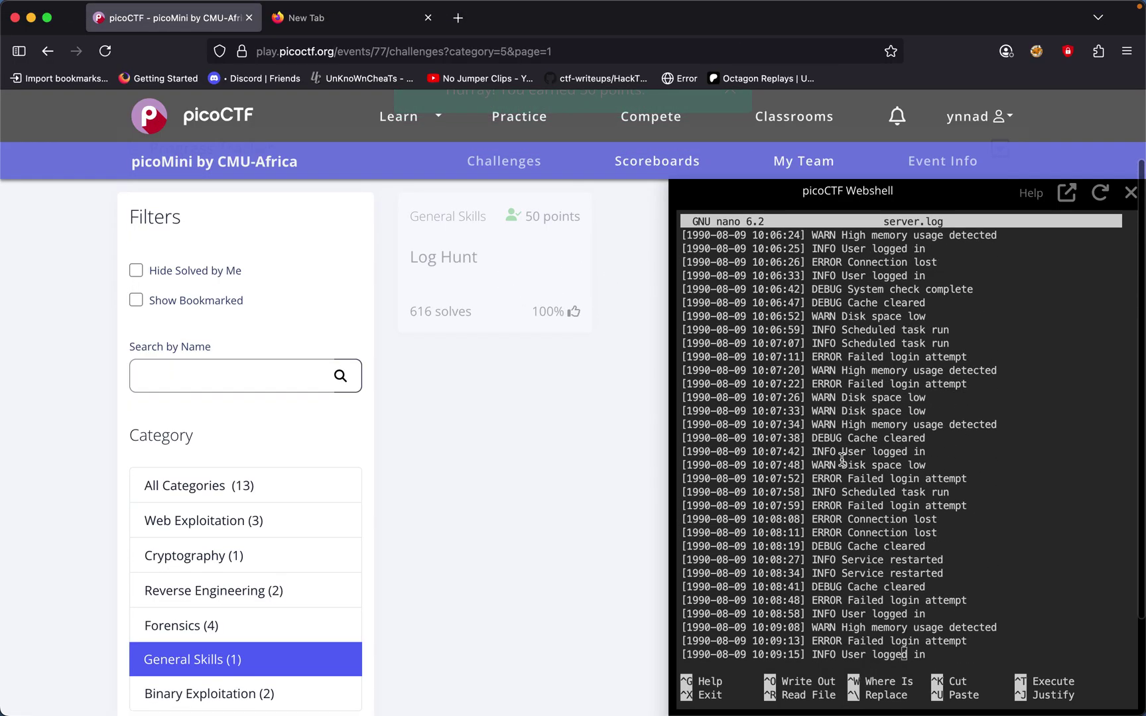
{"action": "scroll", "coordinate": [841, 458], "scroll_direction": "up", "scroll_amount": 5}
{"action": "scroll", "coordinate": [842, 459], "scroll_direction": "up", "scroll_amount": 5}
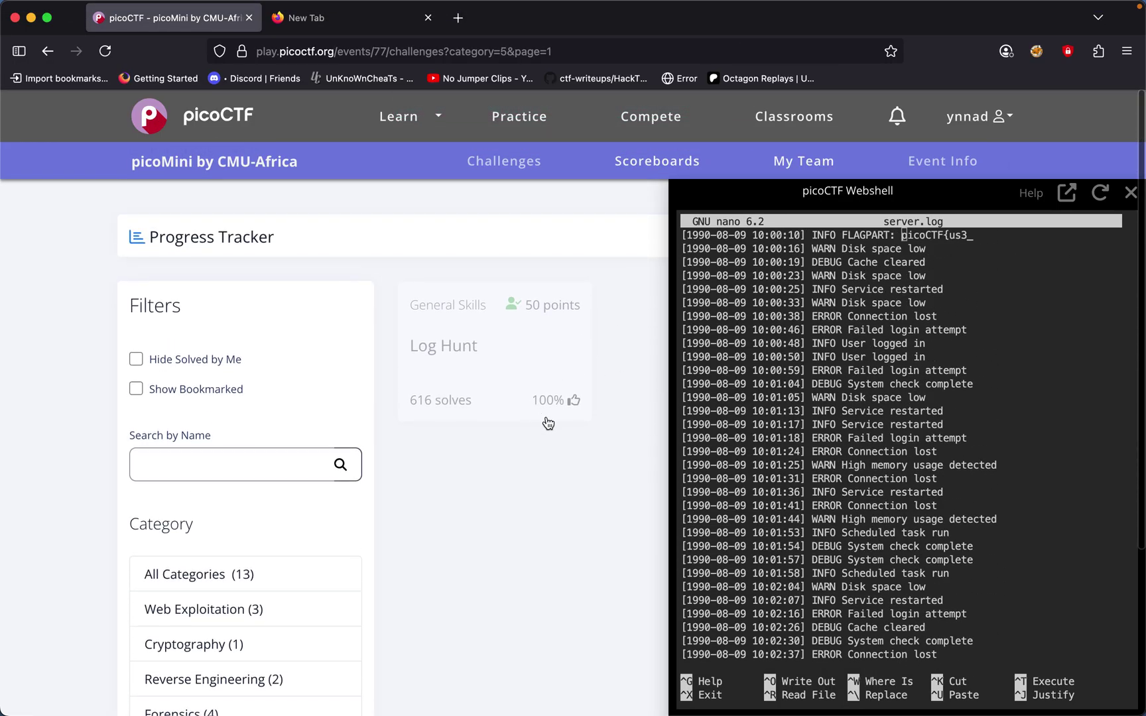